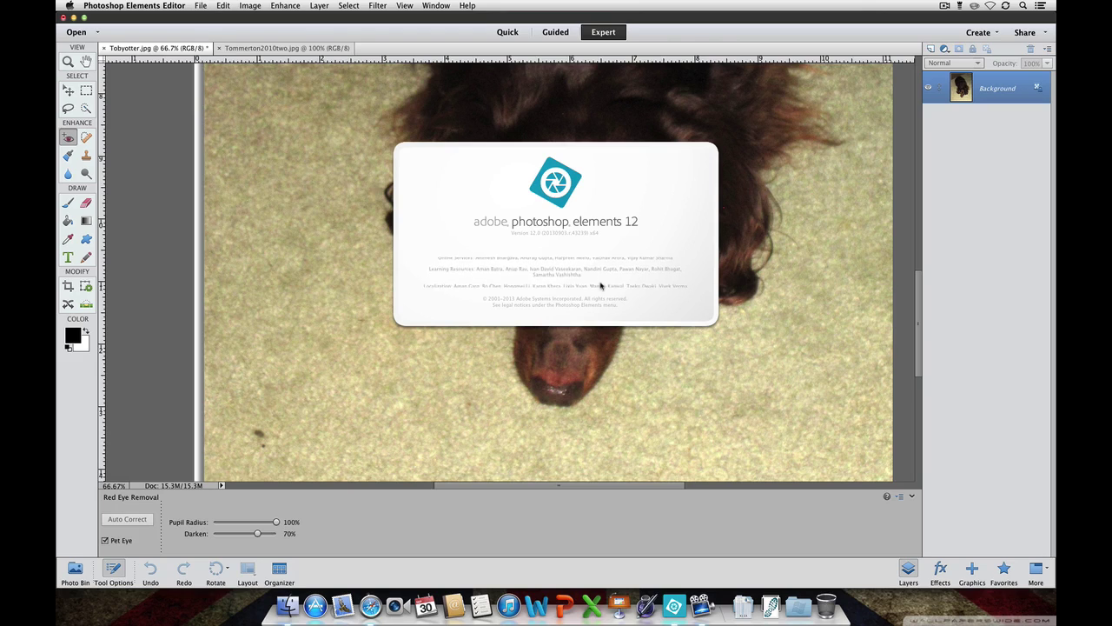
Step: Close the About screen and remove the glow from both of the dog's eyes with Pet Eye
{"action": "left_click", "coordinate": [601, 236]}
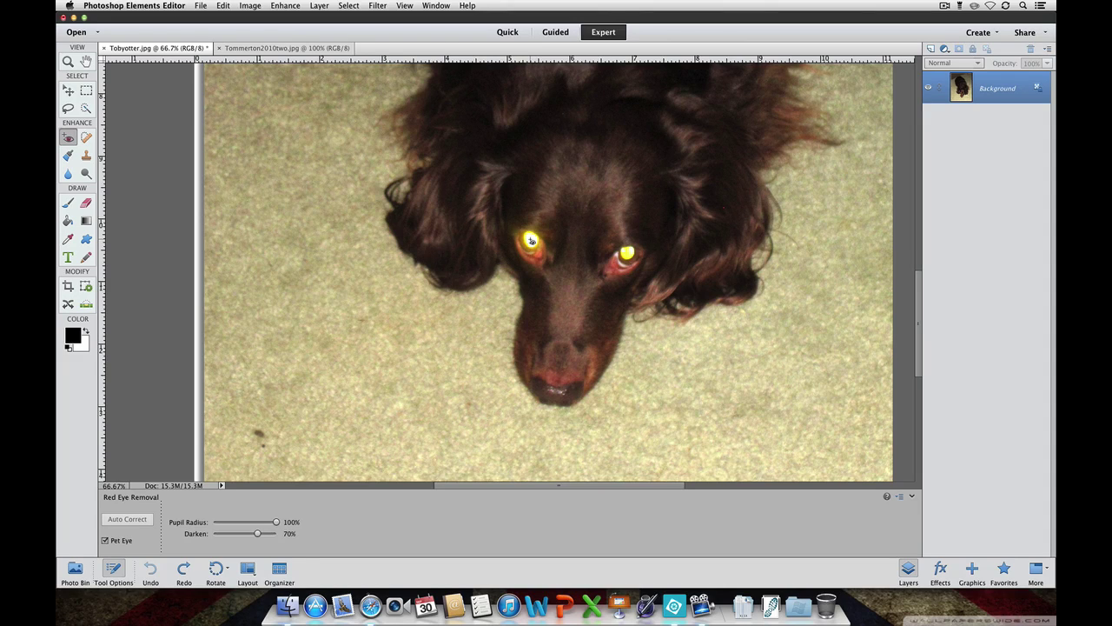
{"action": "left_click", "coordinate": [531, 240]}
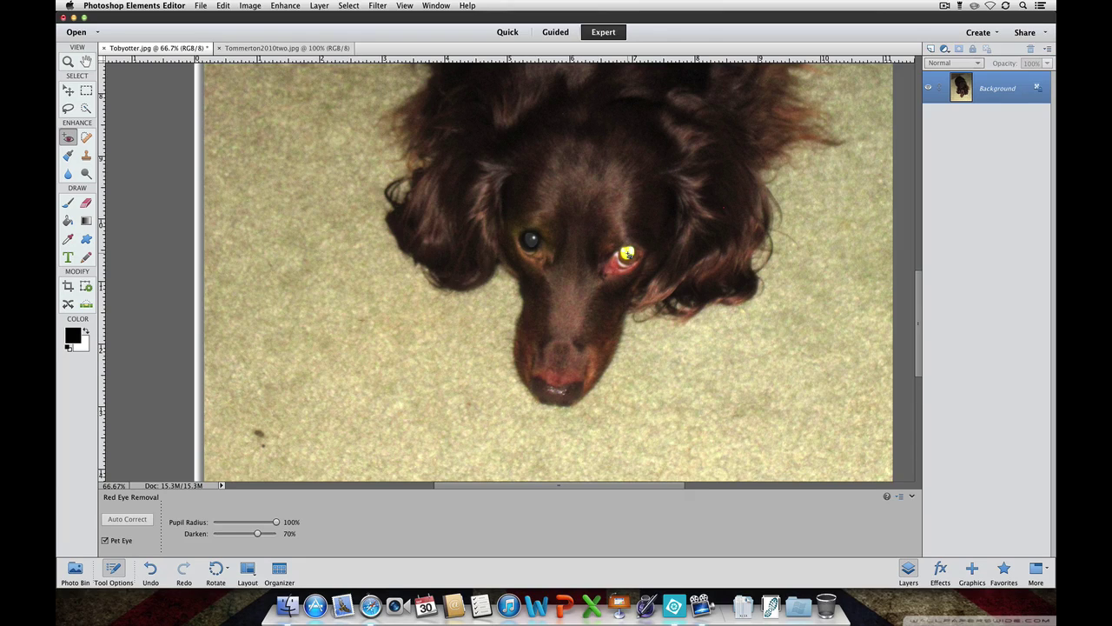
{"action": "left_click", "coordinate": [627, 253]}
Step: Preview Auto Smart Tone on the Tommerton2010two.jpg portrait by dragging its controller around
{"action": "left_click", "coordinate": [303, 49]}
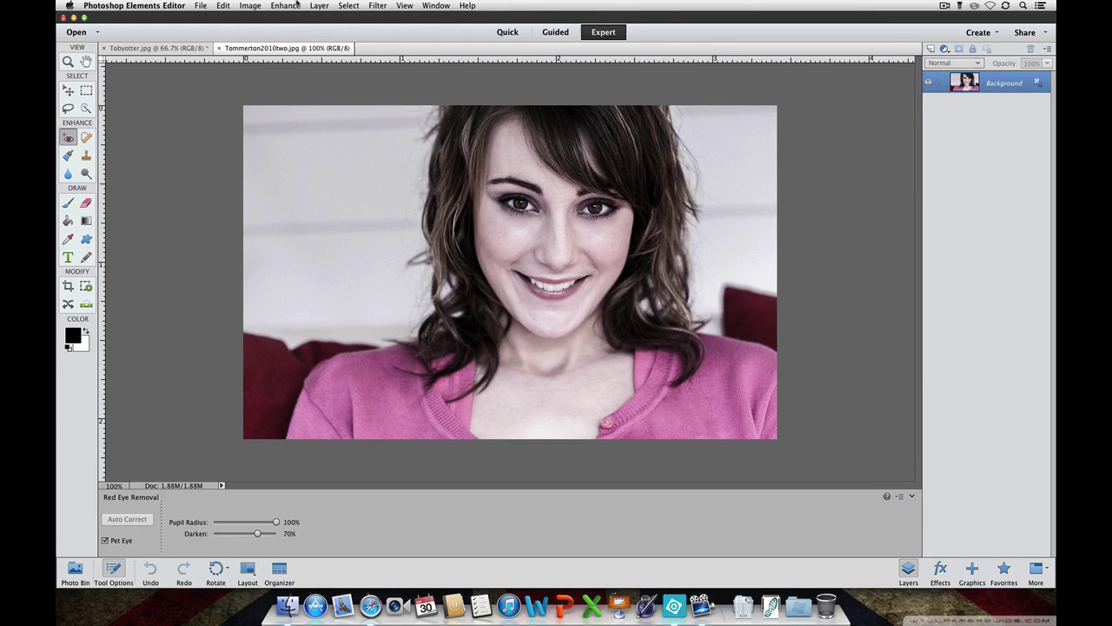
{"action": "left_click", "coordinate": [286, 5]}
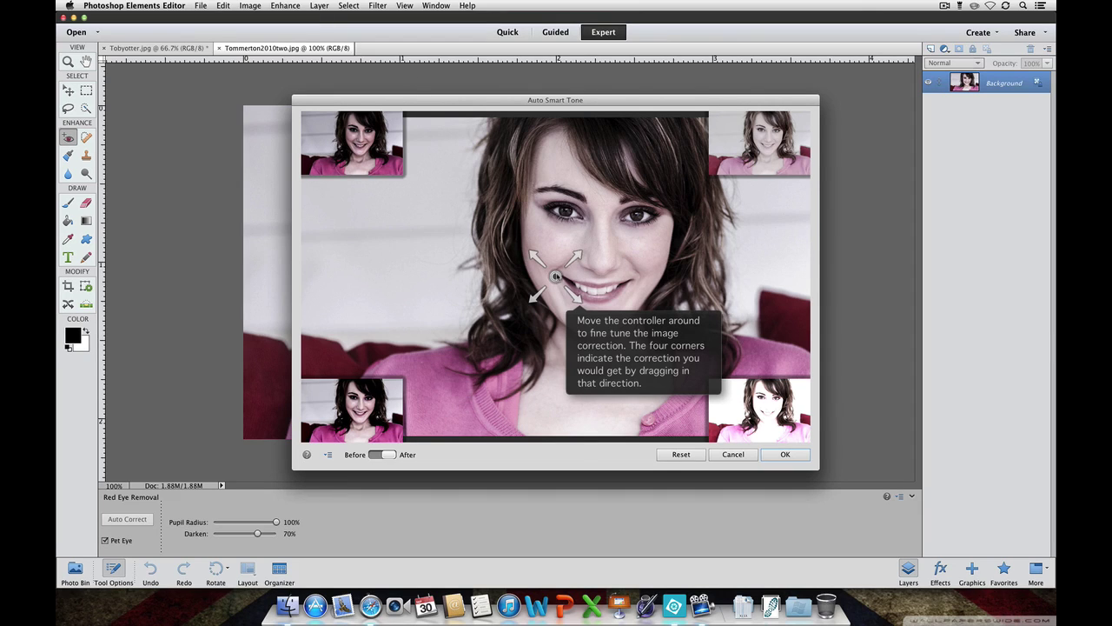
{"action": "left_click_drag", "start_coordinate": [556, 276], "coordinate": [469, 197]}
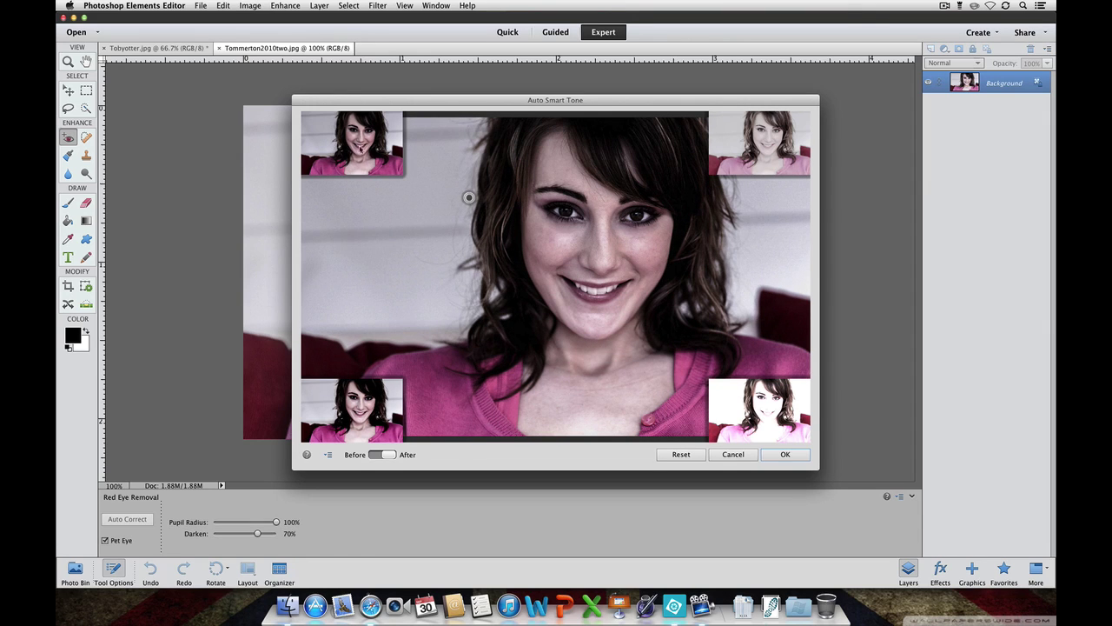
{"action": "left_click_drag", "start_coordinate": [469, 198], "coordinate": [642, 198]}
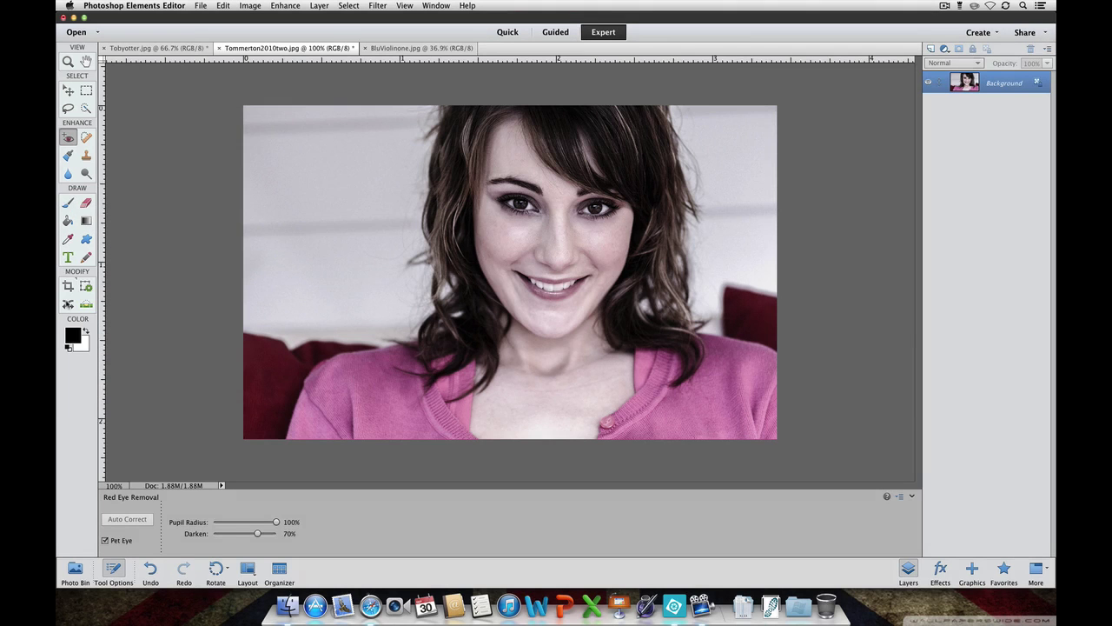
Step: Select the Content Aware Move tool (Q) and bring the BluViolinone.jpg BMX photo into view
{"action": "key", "text": "q"}
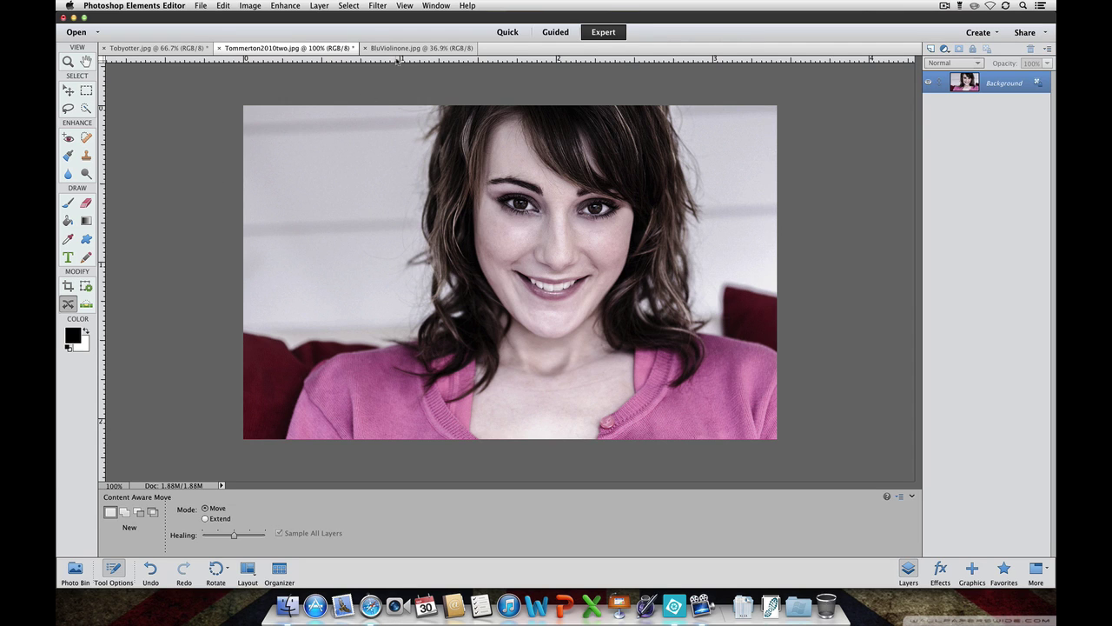
{"action": "left_click", "coordinate": [396, 49]}
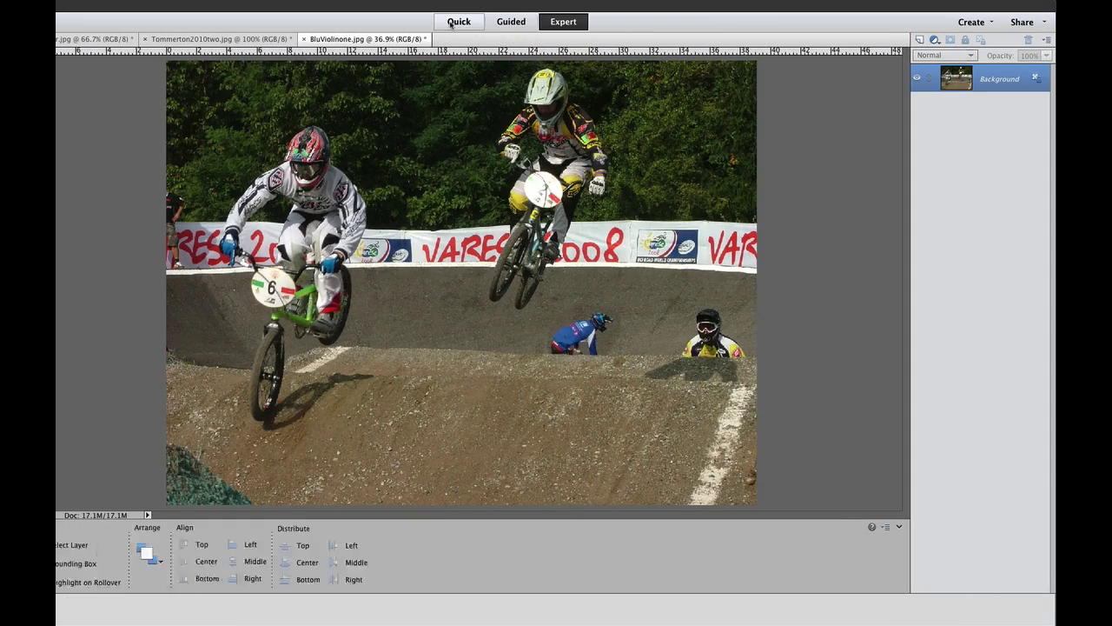
Step: In Quick mode, apply the Toy Camera effect to the BMX photo
{"action": "left_click", "coordinate": [459, 21]}
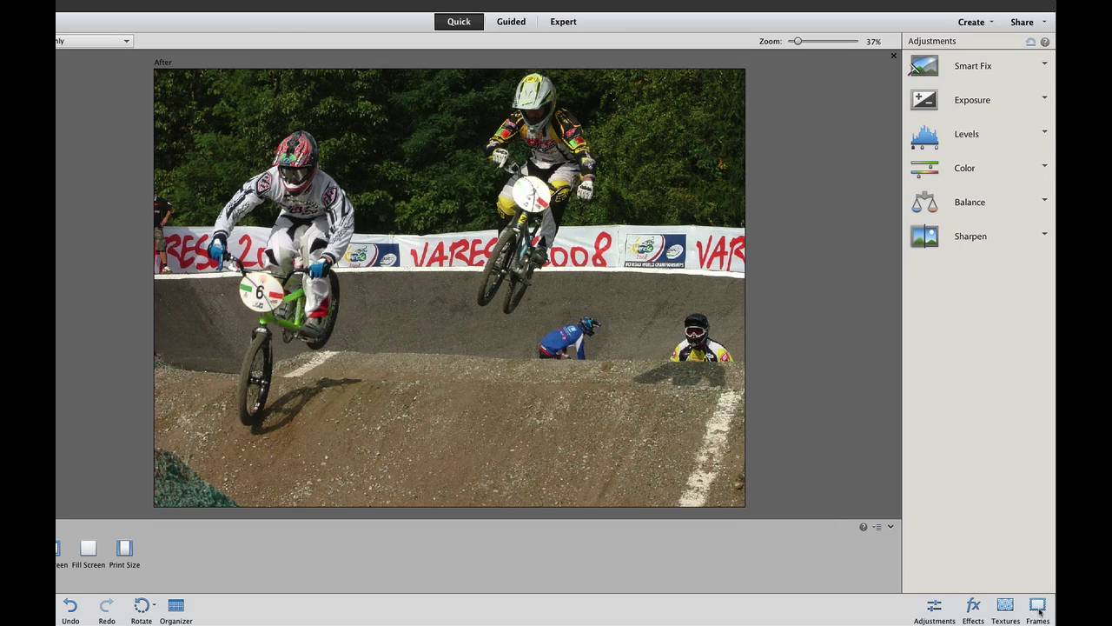
{"action": "left_click", "coordinate": [974, 606]}
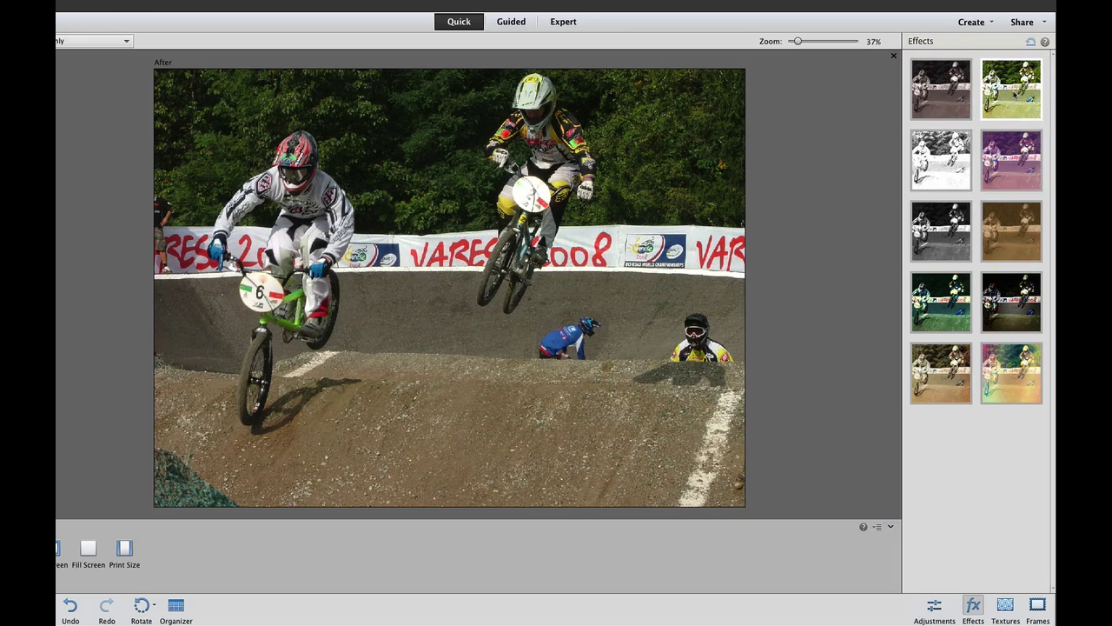
{"action": "left_click", "coordinate": [1009, 154]}
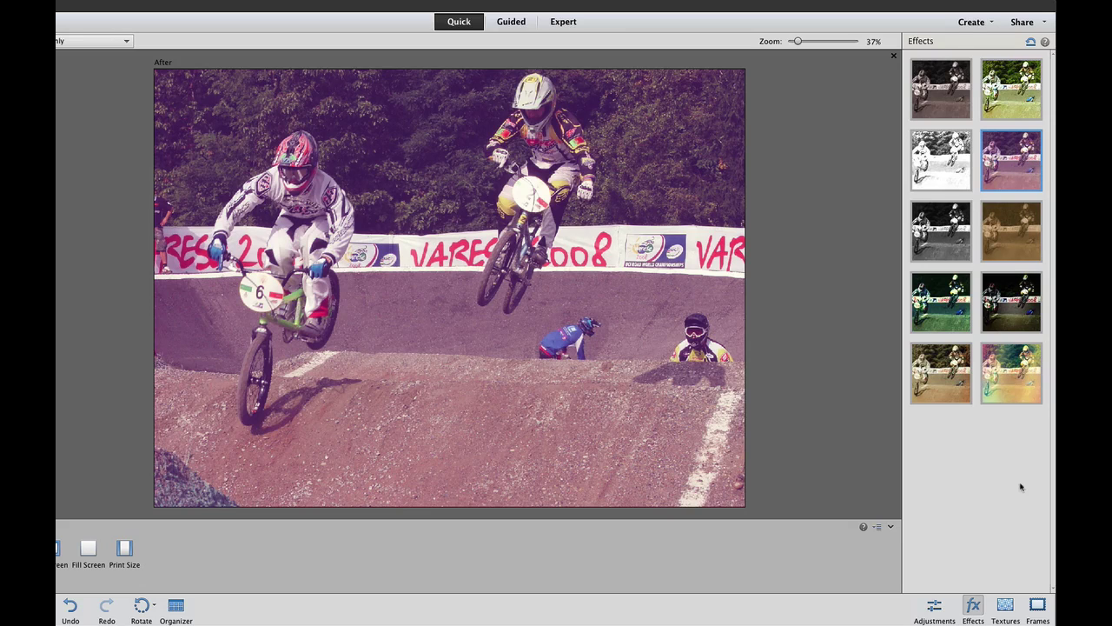
Step: Add the cracked-paint texture and a black film-strip frame to the photo
{"action": "left_click", "coordinate": [1005, 607]}
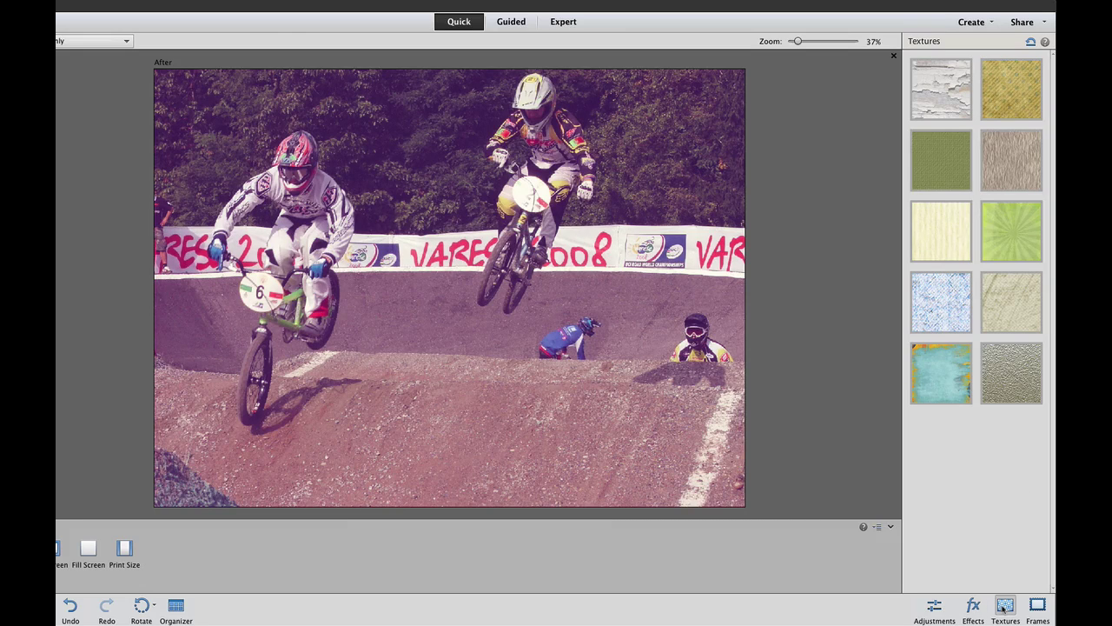
{"action": "left_click", "coordinate": [947, 104]}
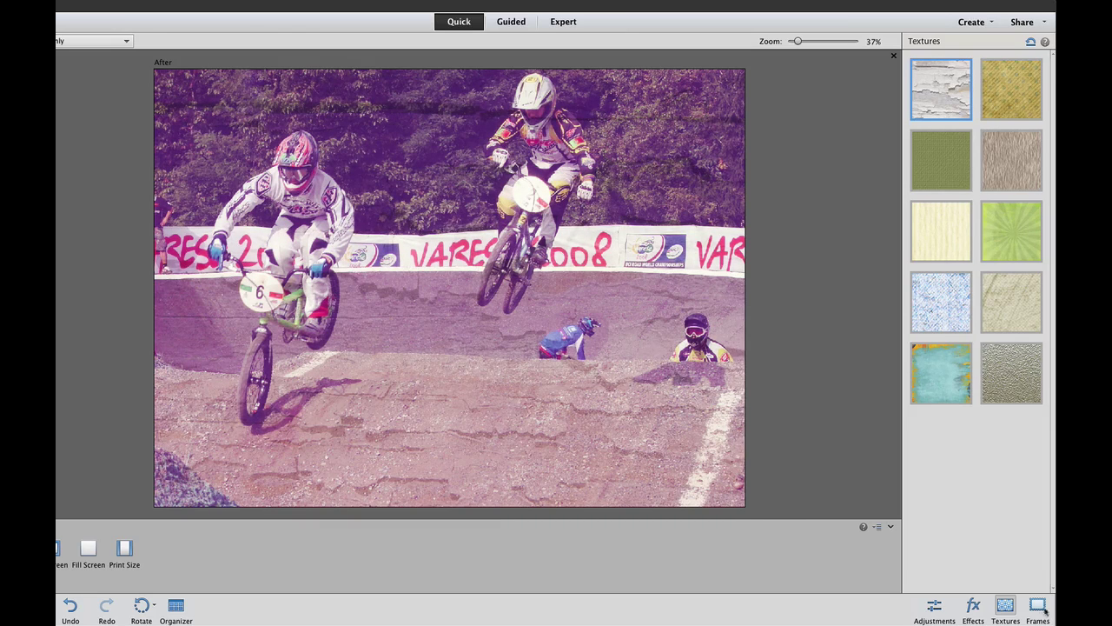
{"action": "left_click", "coordinate": [1039, 607]}
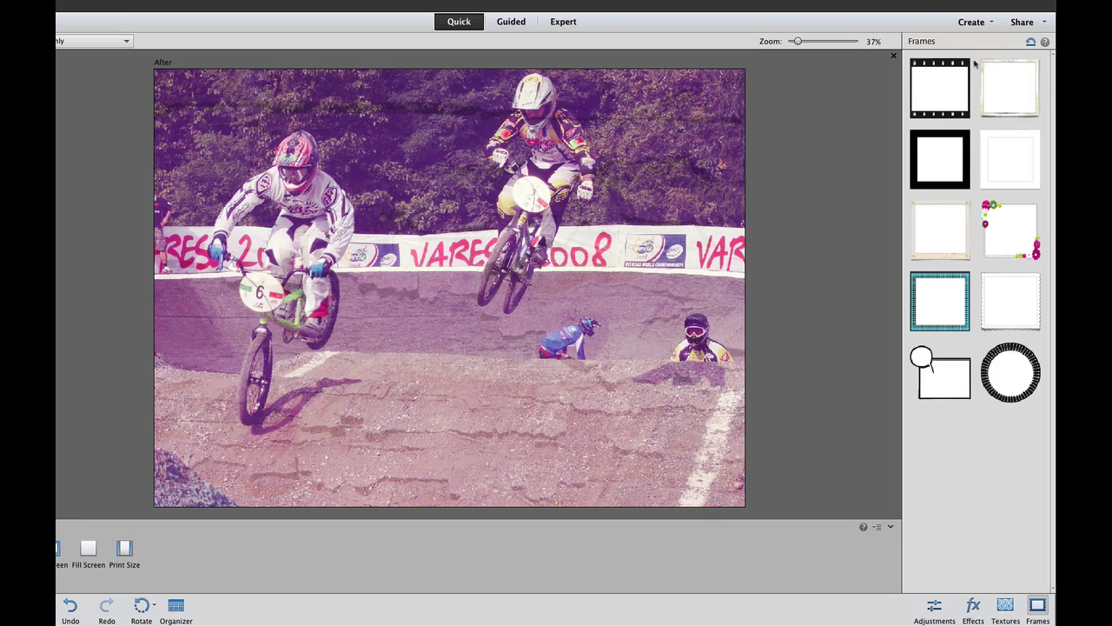
{"action": "left_click", "coordinate": [937, 66]}
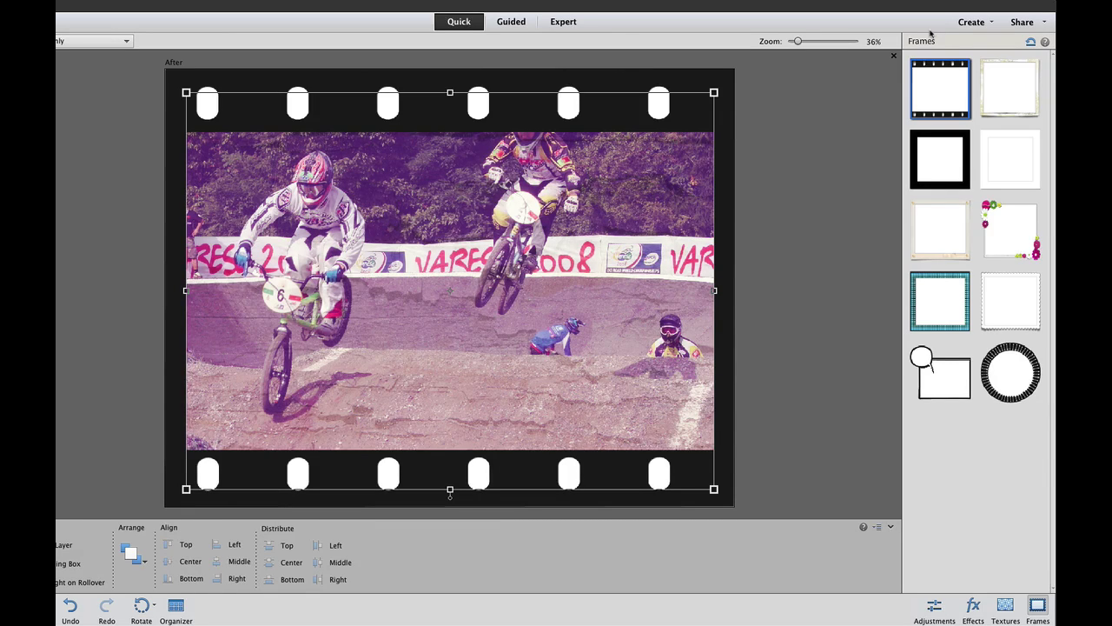
Step: In Guided mode, look through the Restore Old Photo edit's steps, then cancel it
{"action": "left_click", "coordinate": [518, 22]}
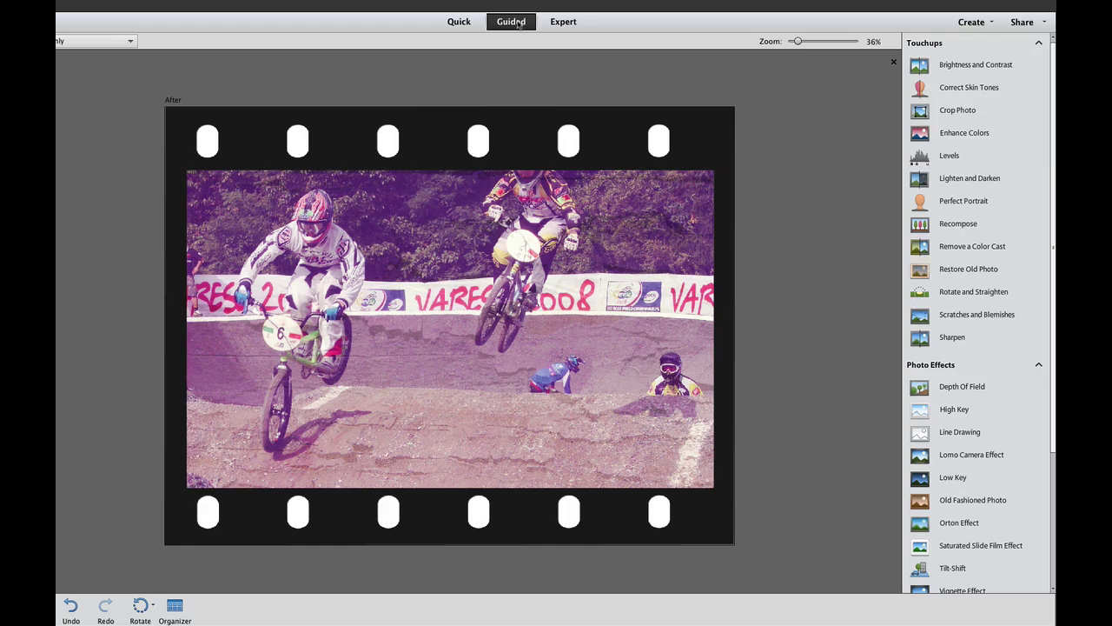
{"action": "scroll", "coordinate": [918, 158], "scroll_direction": "down", "scroll_amount": 3}
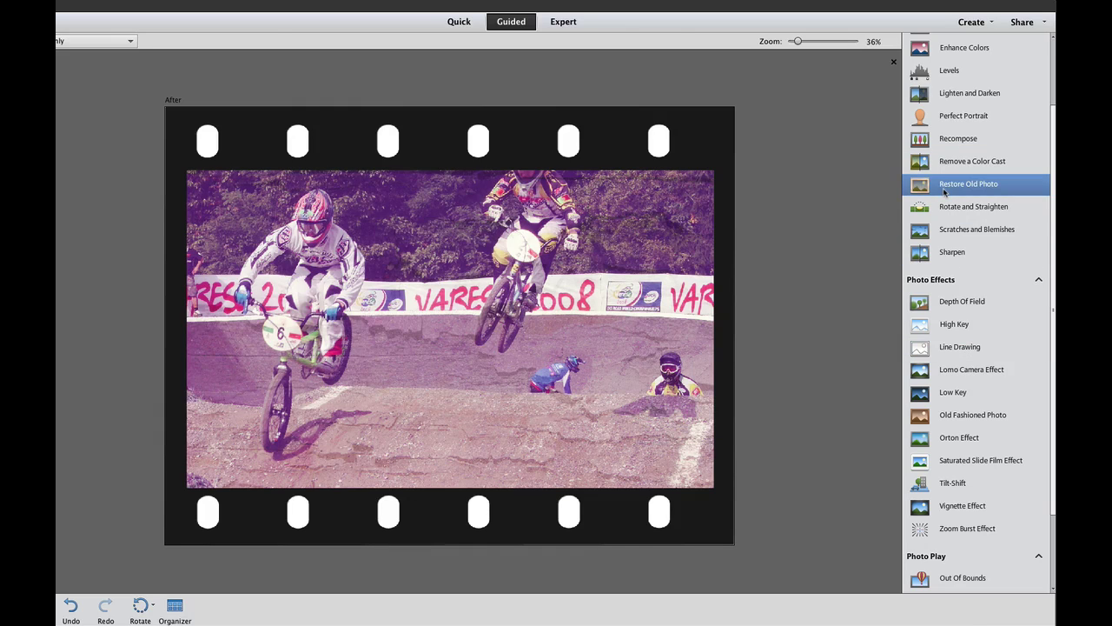
{"action": "left_click", "coordinate": [945, 186]}
{"action": "scroll", "coordinate": [944, 193], "scroll_direction": "down", "scroll_amount": 1}
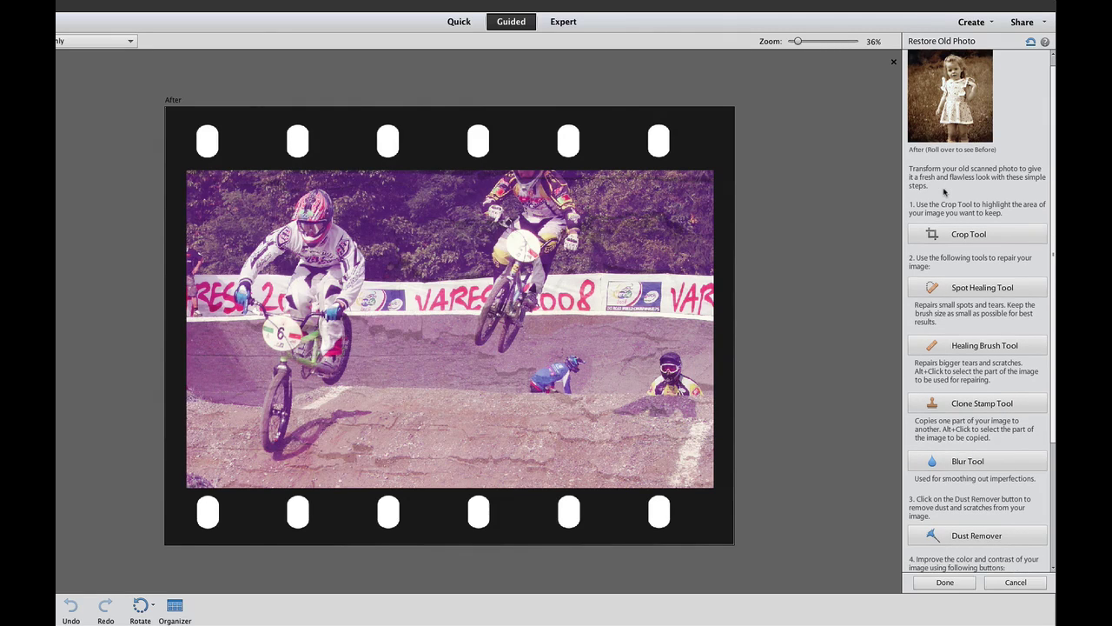
{"action": "scroll", "coordinate": [944, 193], "scroll_direction": "down", "scroll_amount": 1}
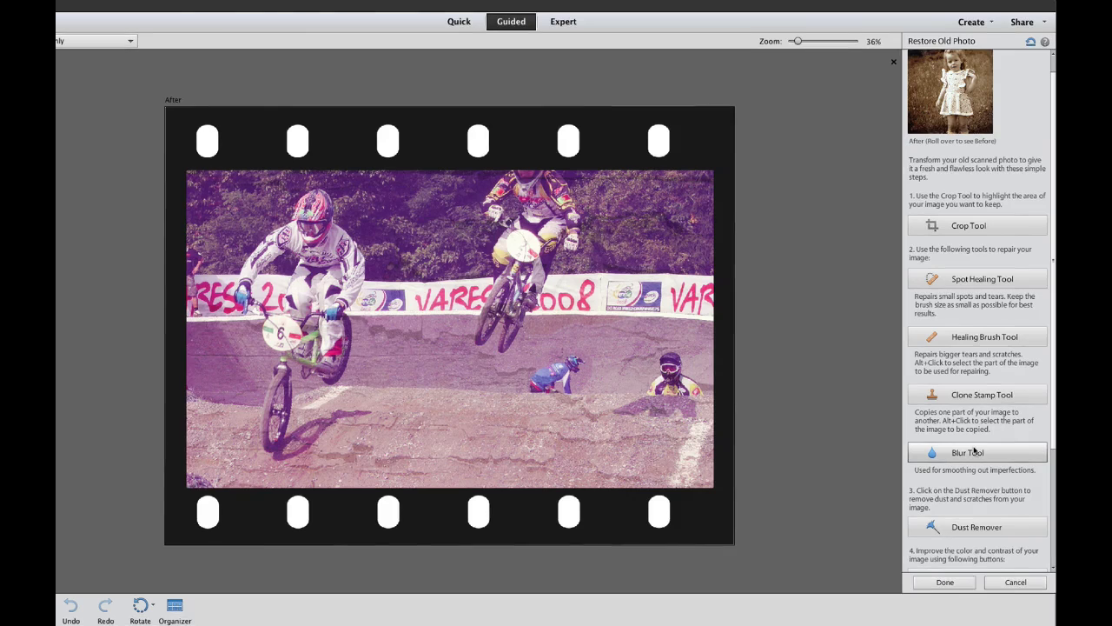
{"action": "scroll", "coordinate": [978, 445], "scroll_direction": "down", "scroll_amount": 2}
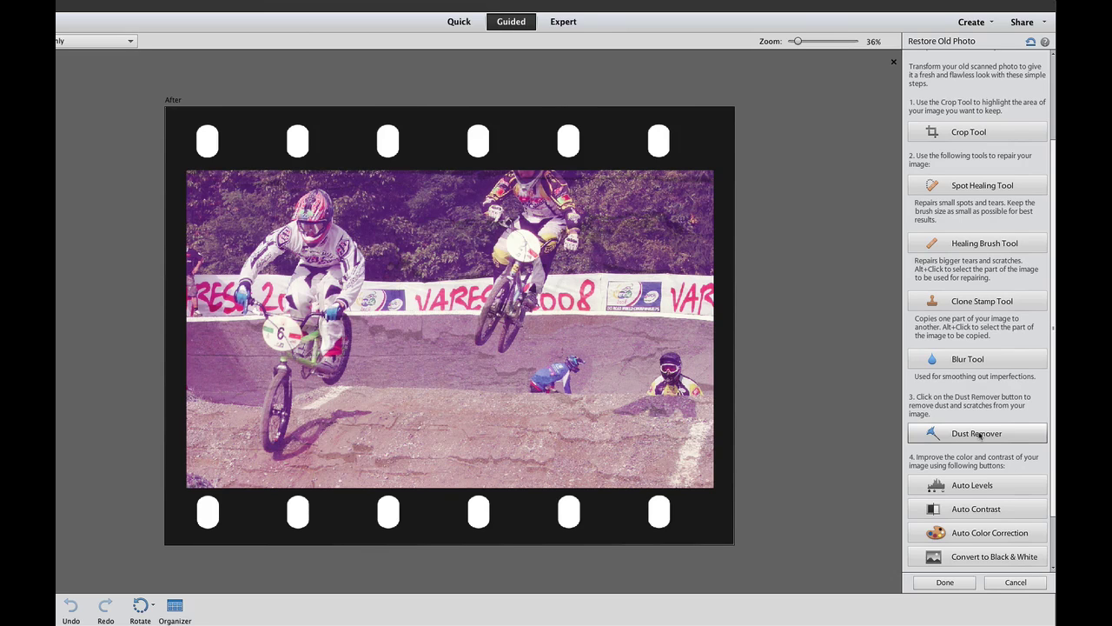
{"action": "scroll", "coordinate": [987, 401], "scroll_direction": "down", "scroll_amount": 2}
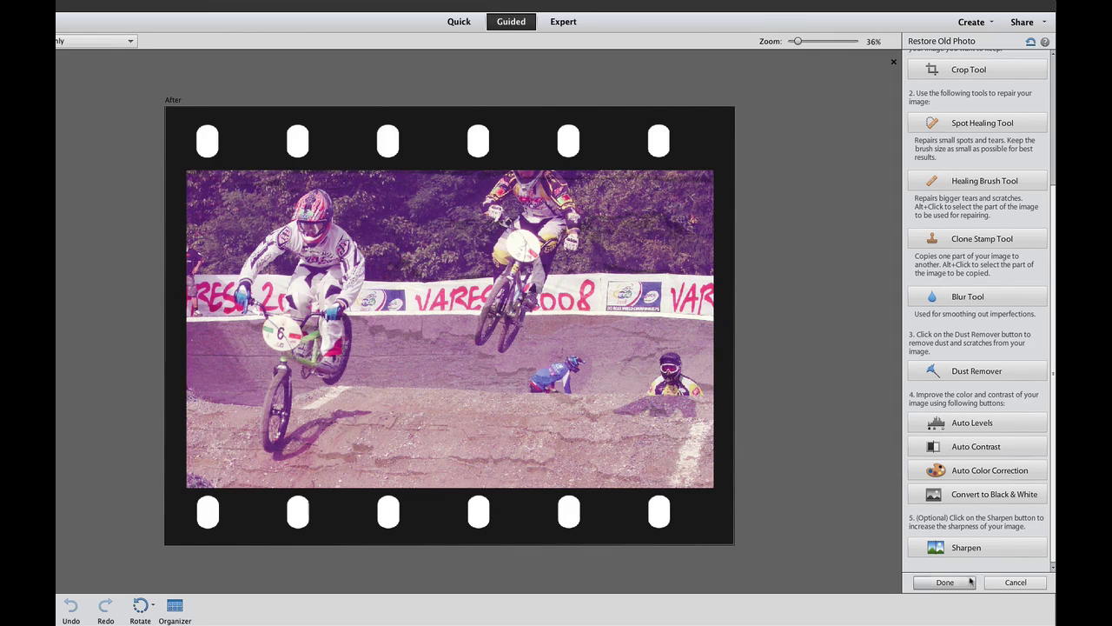
{"action": "left_click", "coordinate": [1013, 582]}
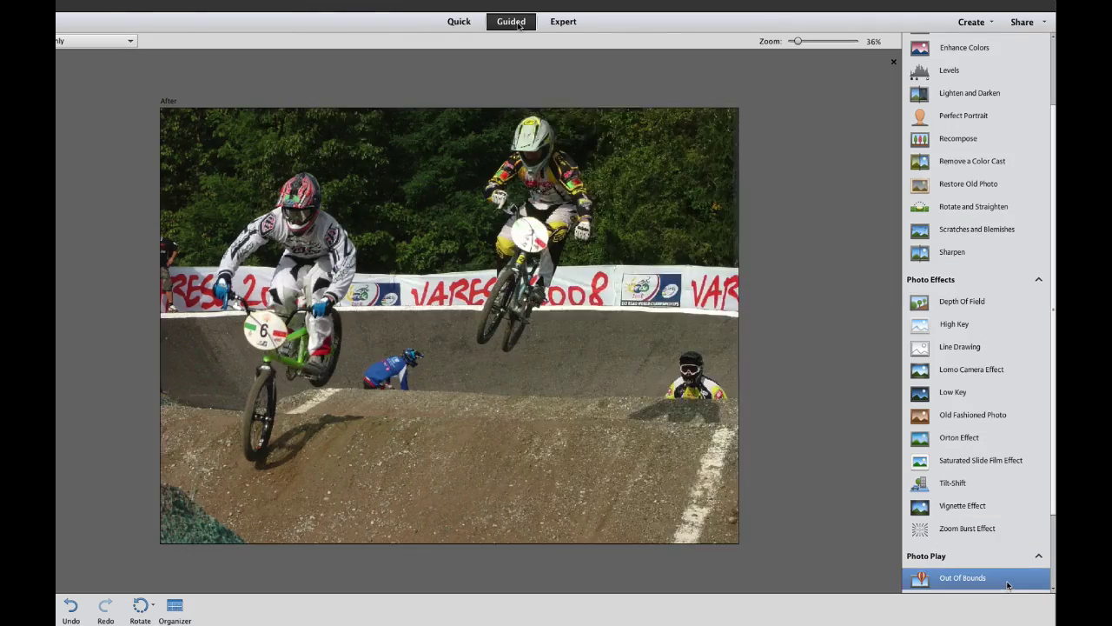
{"action": "scroll", "coordinate": [969, 140], "scroll_direction": "down", "scroll_amount": 3}
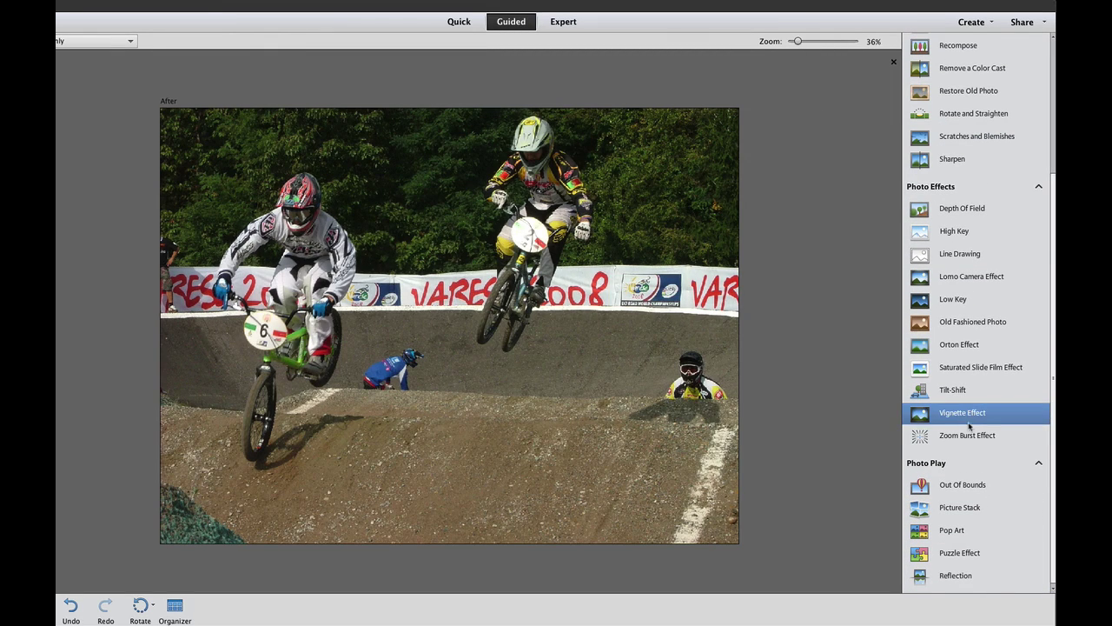
{"action": "left_click", "coordinate": [971, 436]}
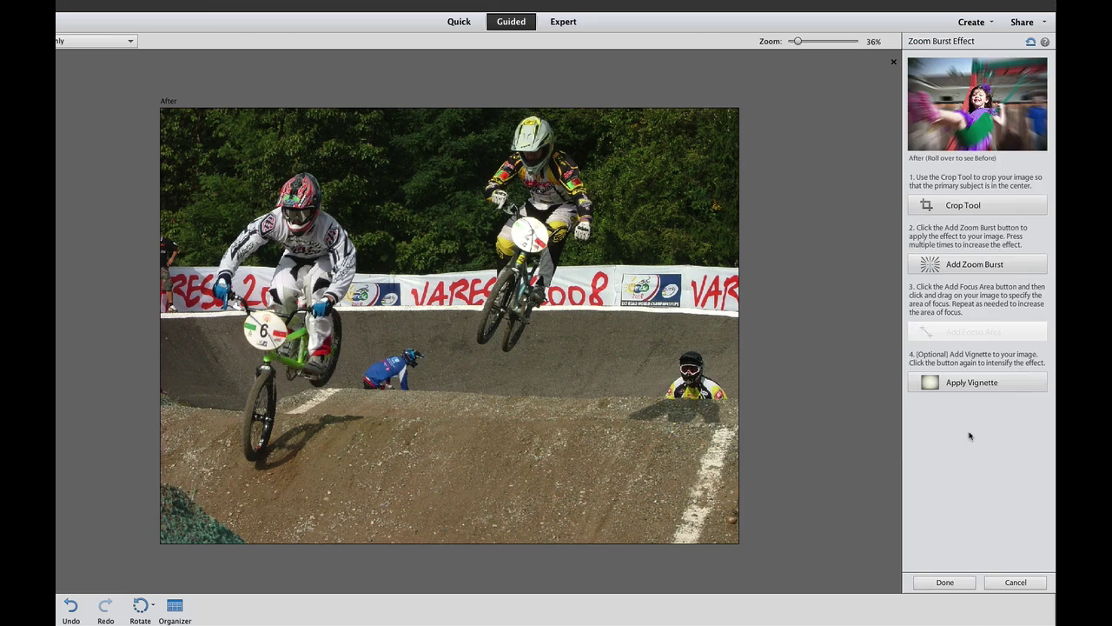
{"action": "left_click", "coordinate": [1000, 264]}
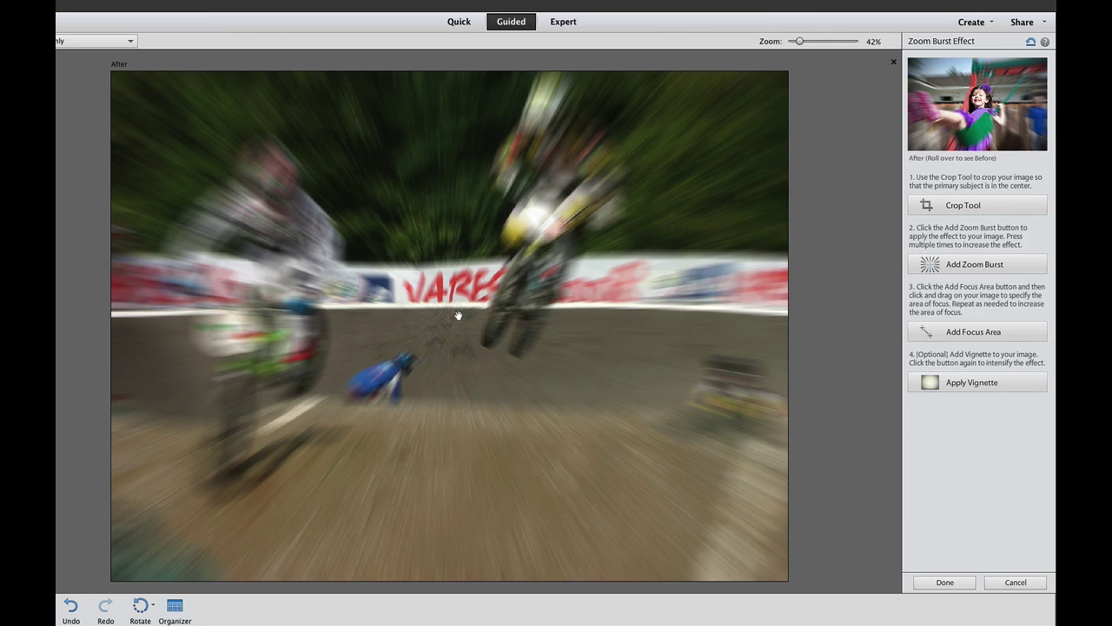
{"action": "left_click", "coordinate": [1012, 582]}
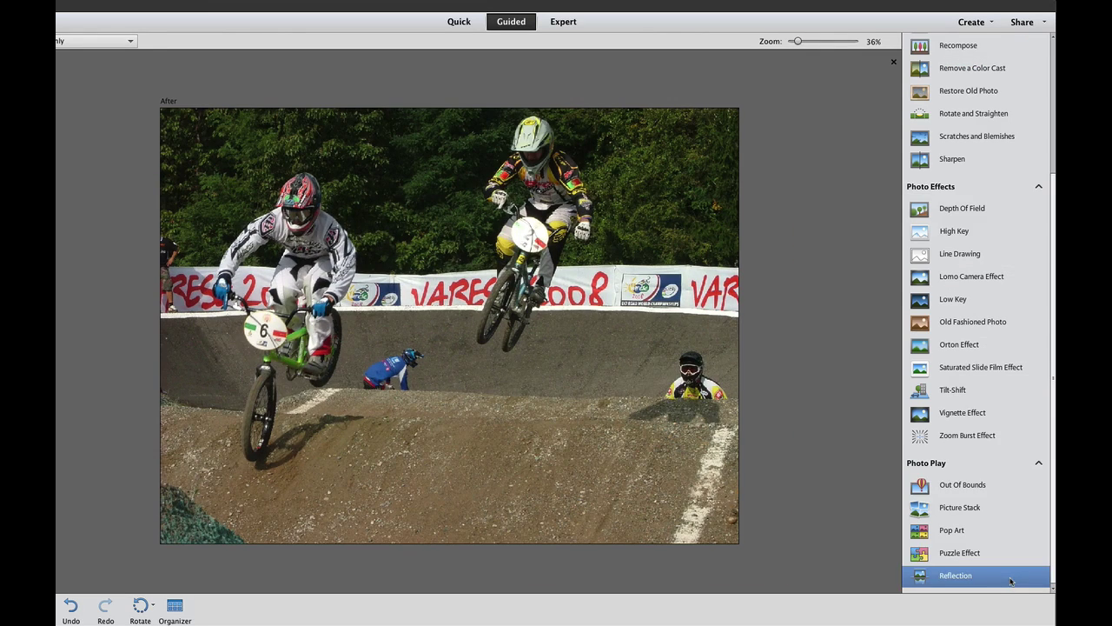
Step: In Expert mode, apply a Radial Blur (amount 45, centre shifted up-left), then undo it
{"action": "left_click", "coordinate": [563, 22]}
{"action": "mouse_move", "coordinate": [346, 6]}
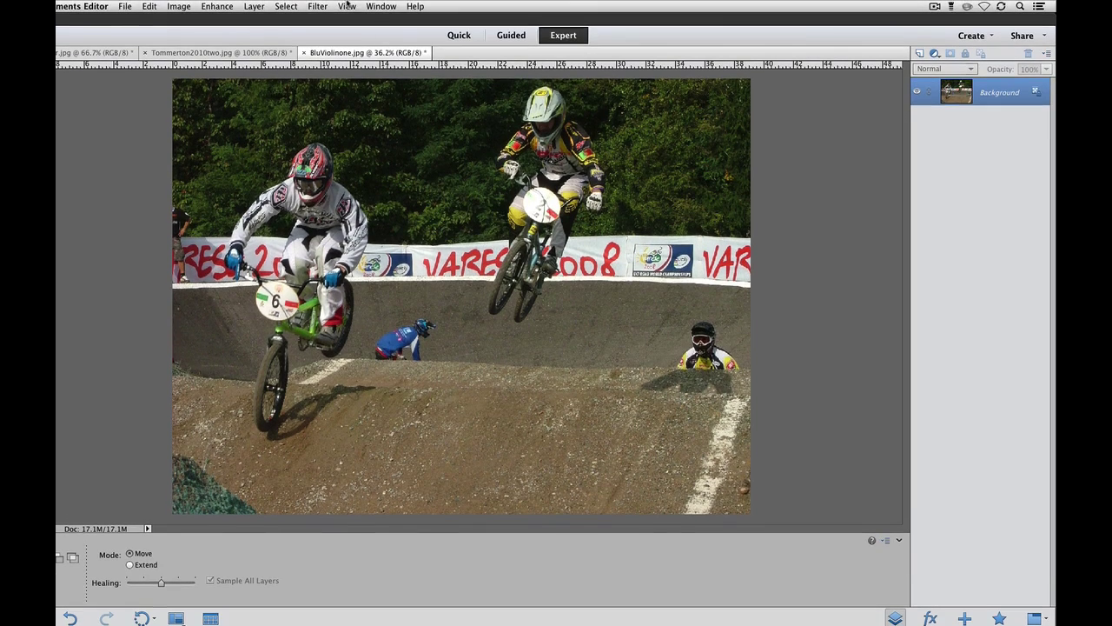
{"action": "left_click", "coordinate": [318, 6]}
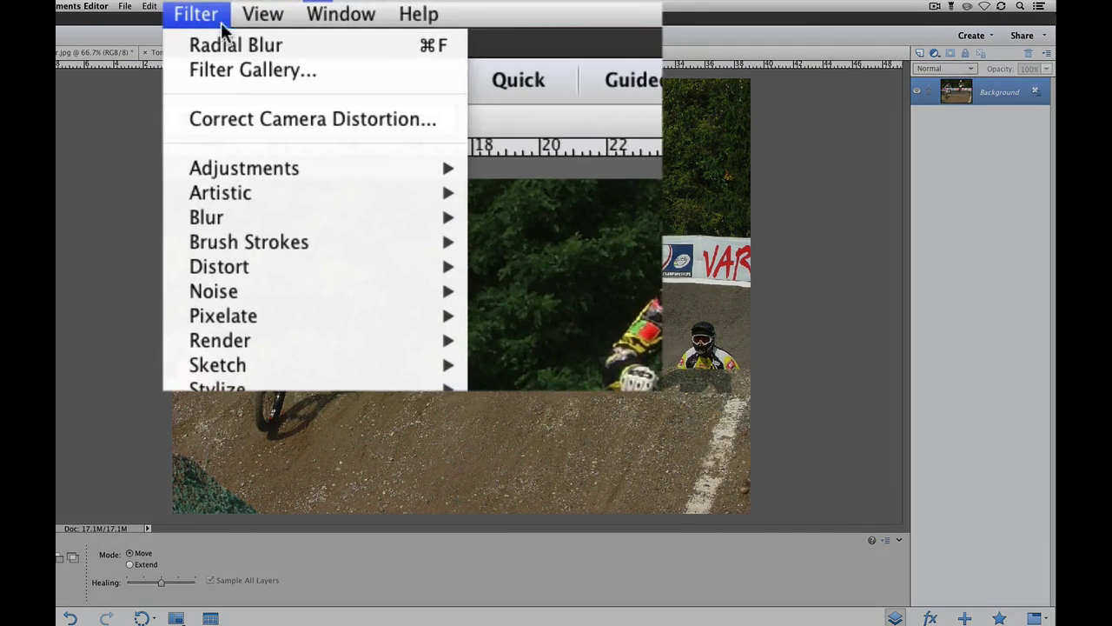
{"action": "mouse_move", "coordinate": [230, 218]}
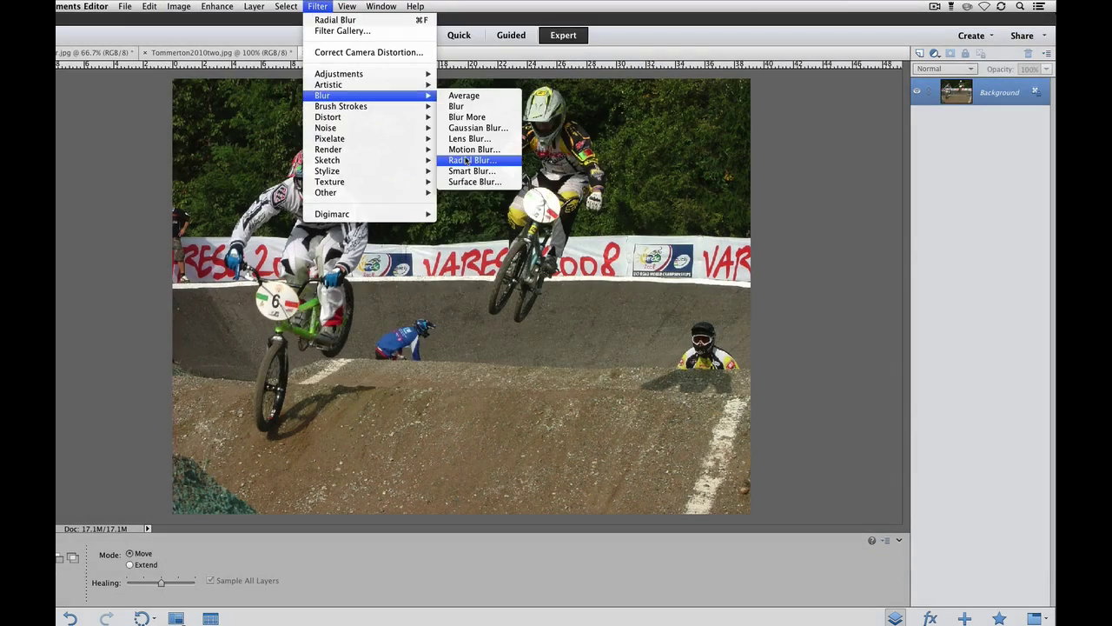
{"action": "left_click", "coordinate": [468, 165]}
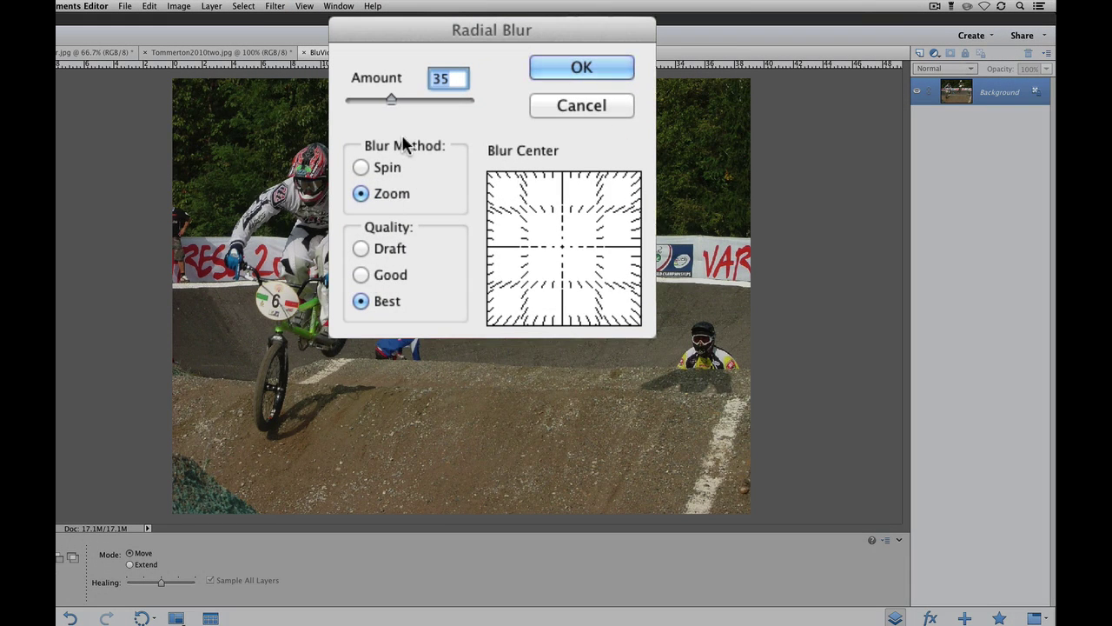
{"action": "left_click", "coordinate": [565, 250]}
{"action": "left_click_drag", "start_coordinate": [563, 247], "coordinate": [528, 243]}
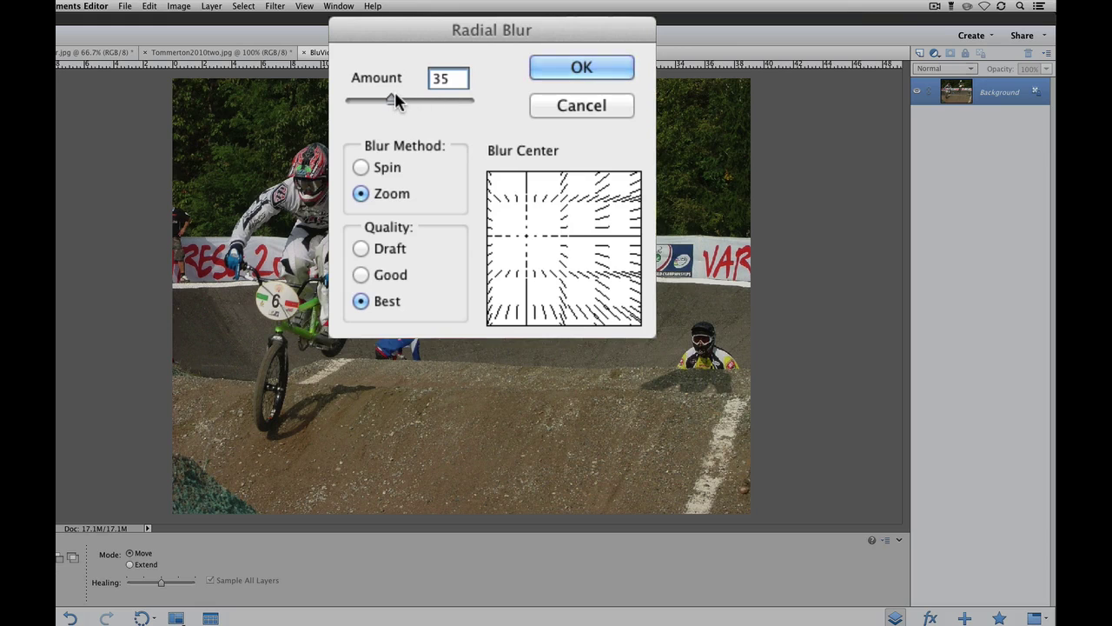
{"action": "left_click_drag", "start_coordinate": [396, 96], "coordinate": [408, 96]}
{"action": "left_click", "coordinate": [578, 69]}
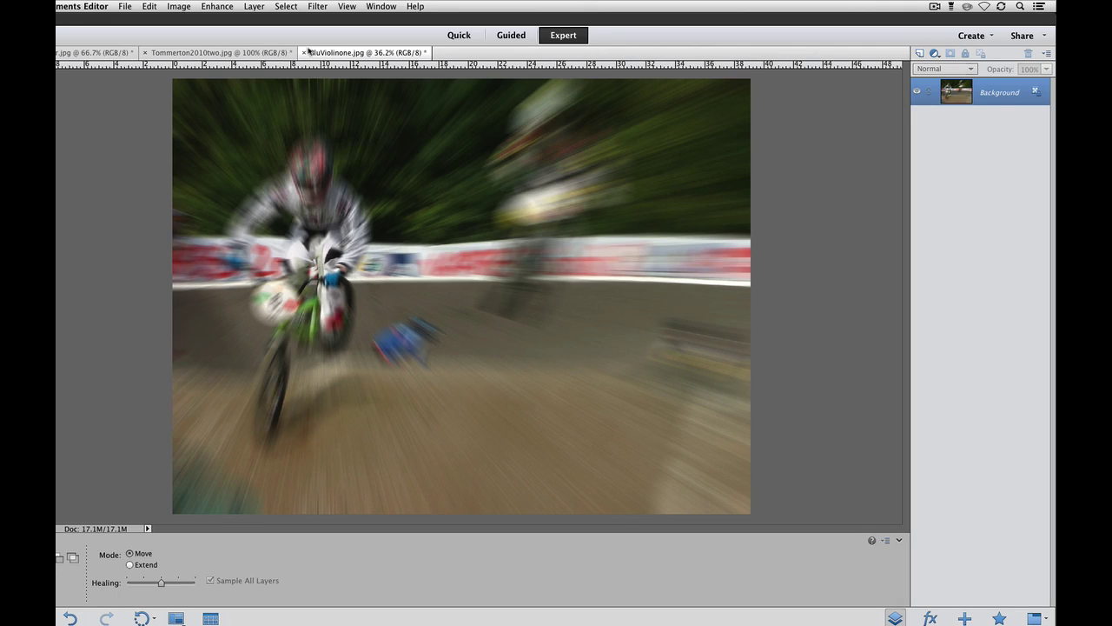
{"action": "left_click", "coordinate": [152, 6]}
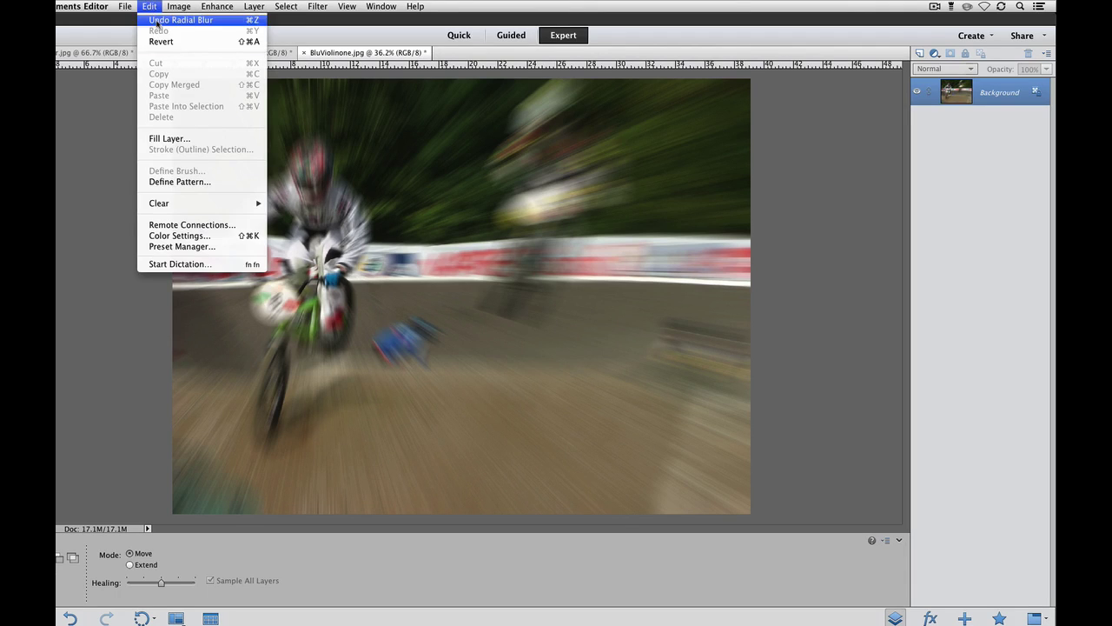
{"action": "left_click", "coordinate": [158, 19]}
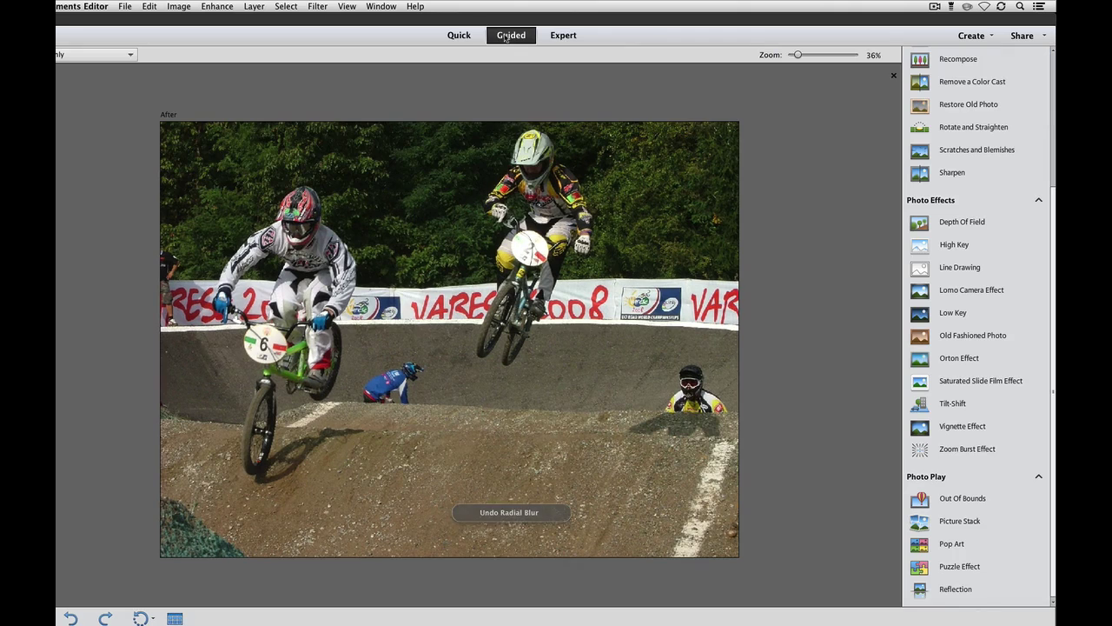
Step: Start the Zoom Burst Effect guided edit and add the zoom burst to the photo
{"action": "left_click", "coordinate": [509, 35]}
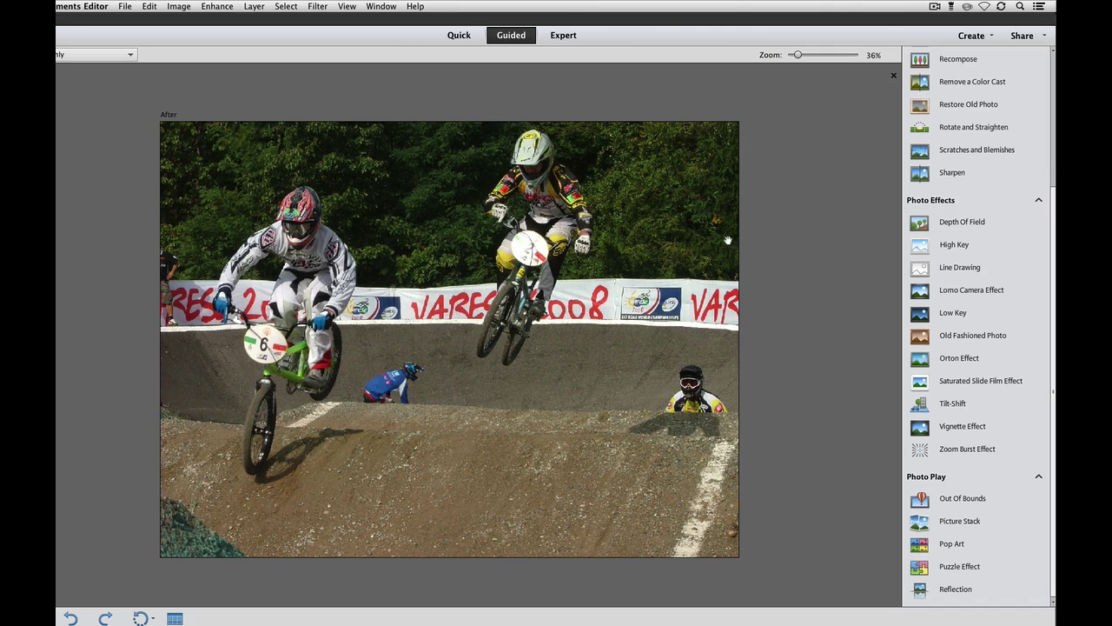
{"action": "left_click", "coordinate": [961, 451]}
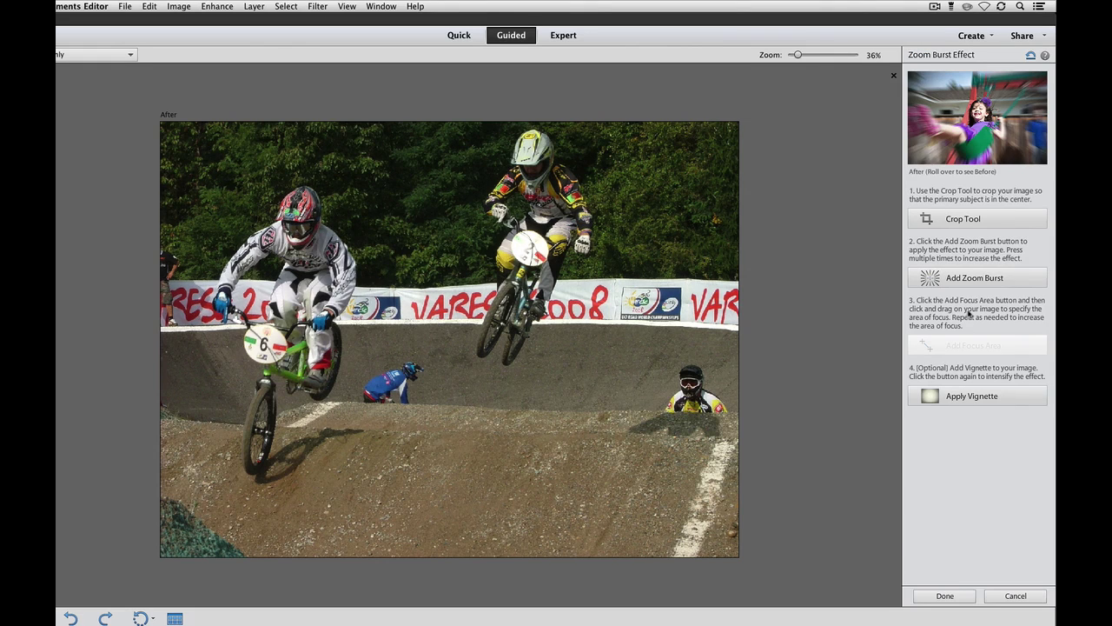
{"action": "left_click", "coordinate": [962, 279]}
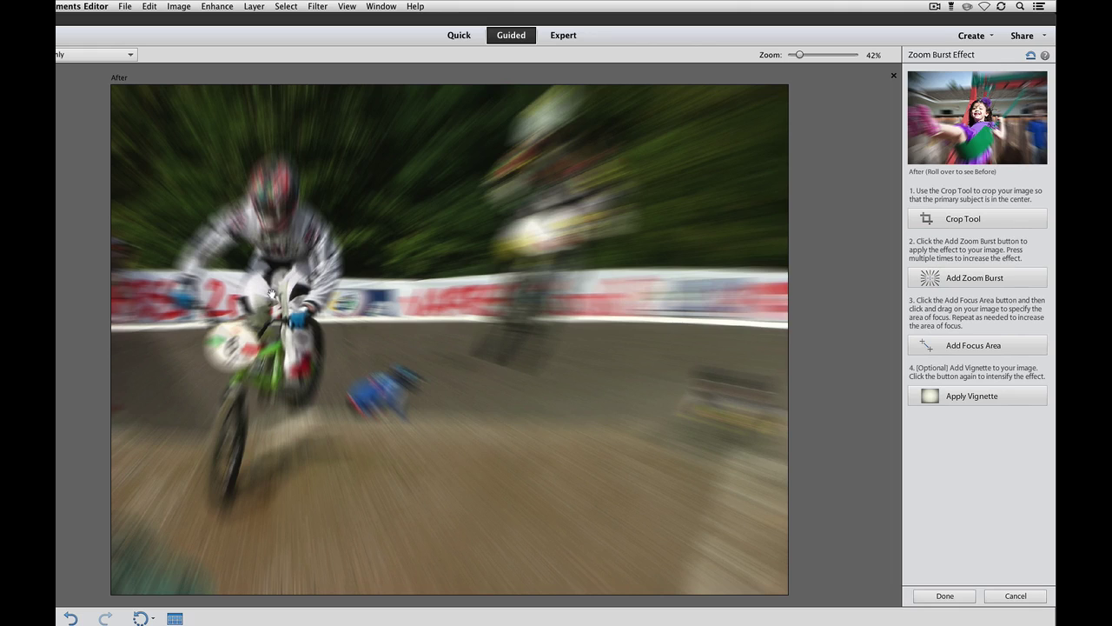
Step: Keep the front rider and wheel sharp as the focus area, add a vignette, and finish
{"action": "left_click", "coordinate": [954, 348]}
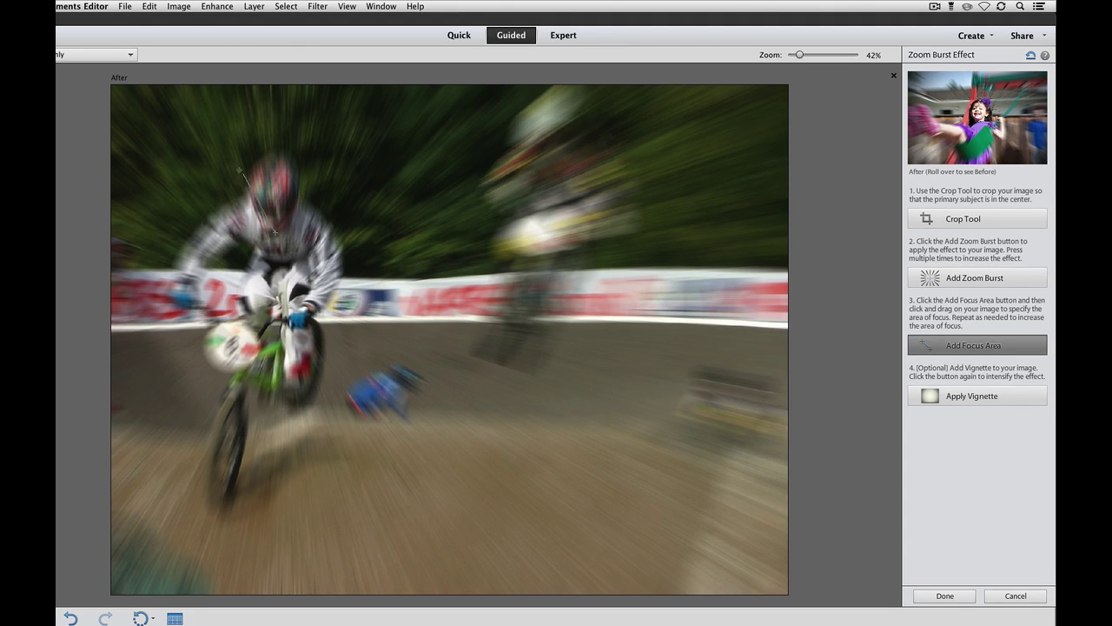
{"action": "left_click_drag", "start_coordinate": [204, 117], "coordinate": [275, 233]}
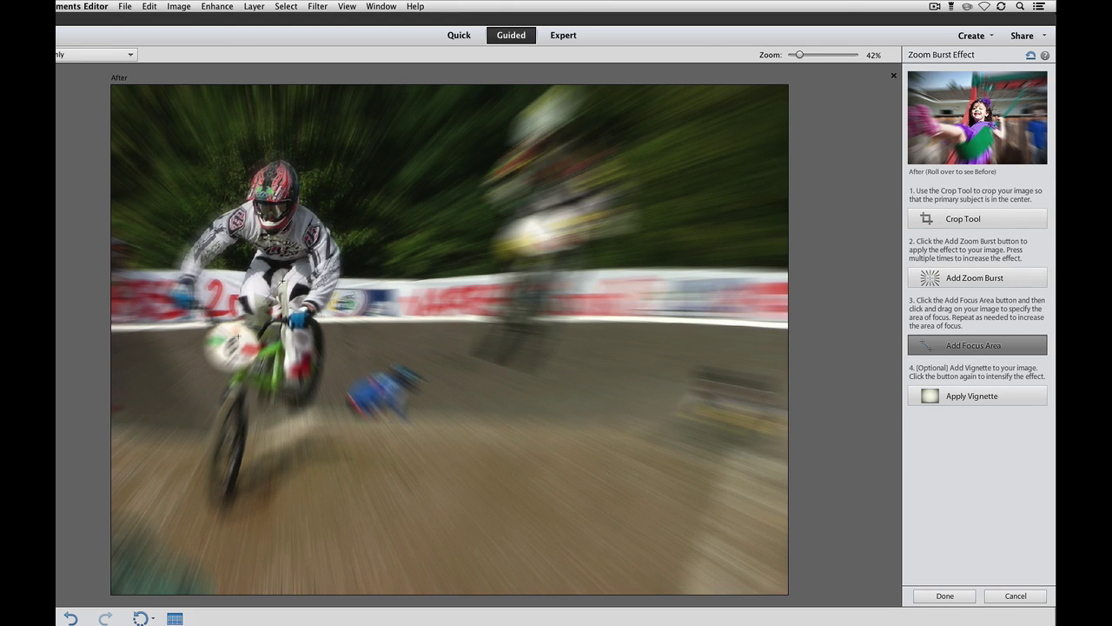
{"action": "left_click_drag", "start_coordinate": [267, 308], "coordinate": [223, 393]}
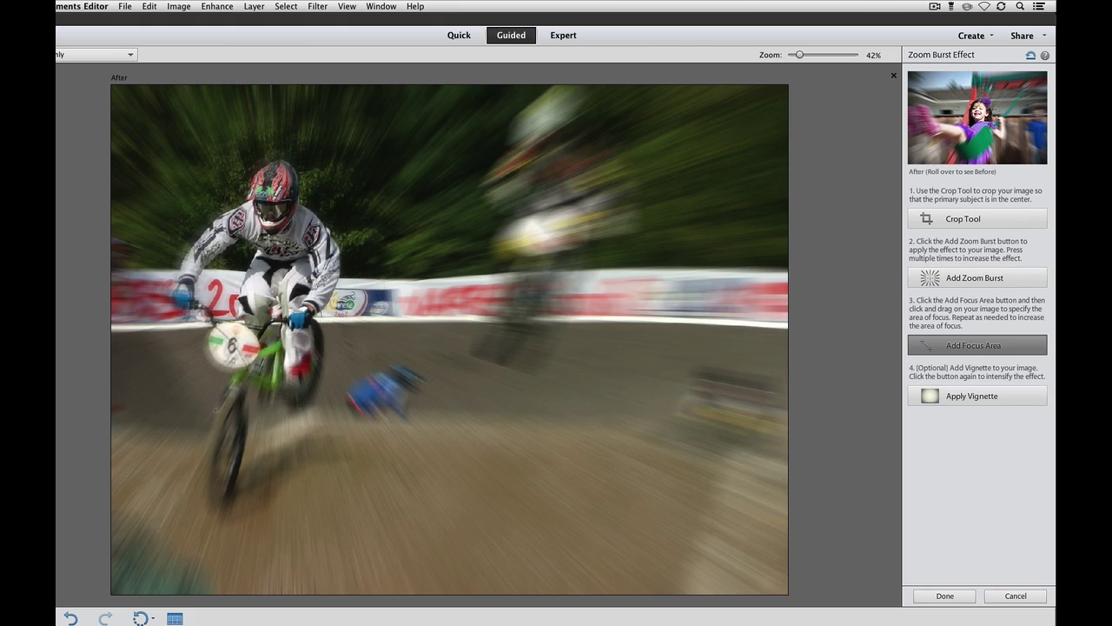
{"action": "left_click", "coordinate": [983, 398]}
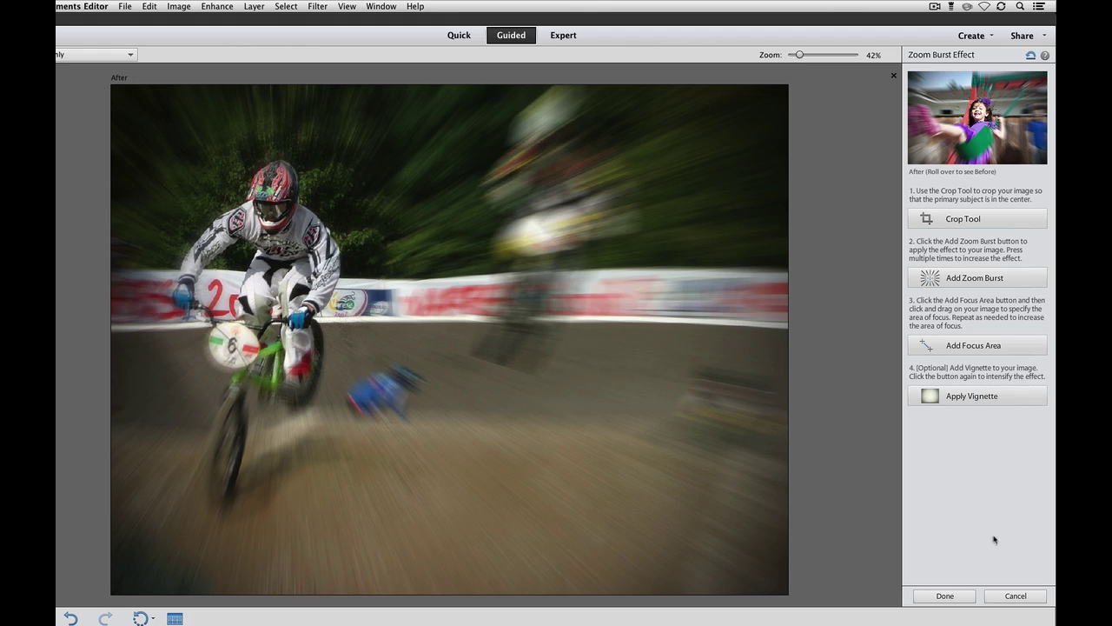
{"action": "left_click", "coordinate": [945, 596]}
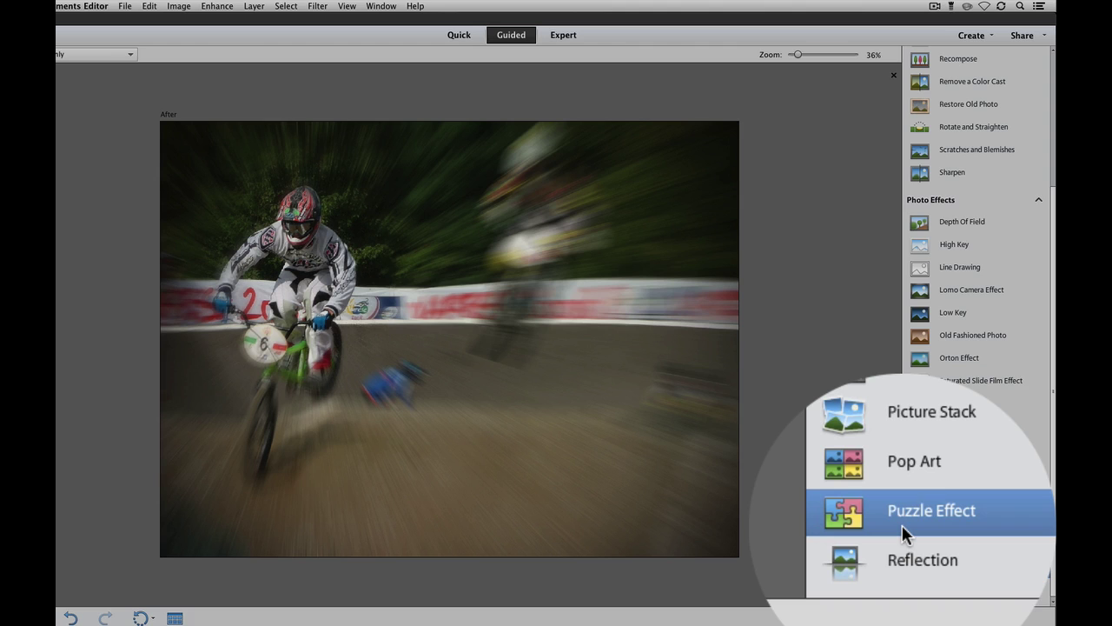
Step: Start the Puzzle Effect guided edit on the zoom-burst BMX photo
{"action": "left_click", "coordinate": [947, 577]}
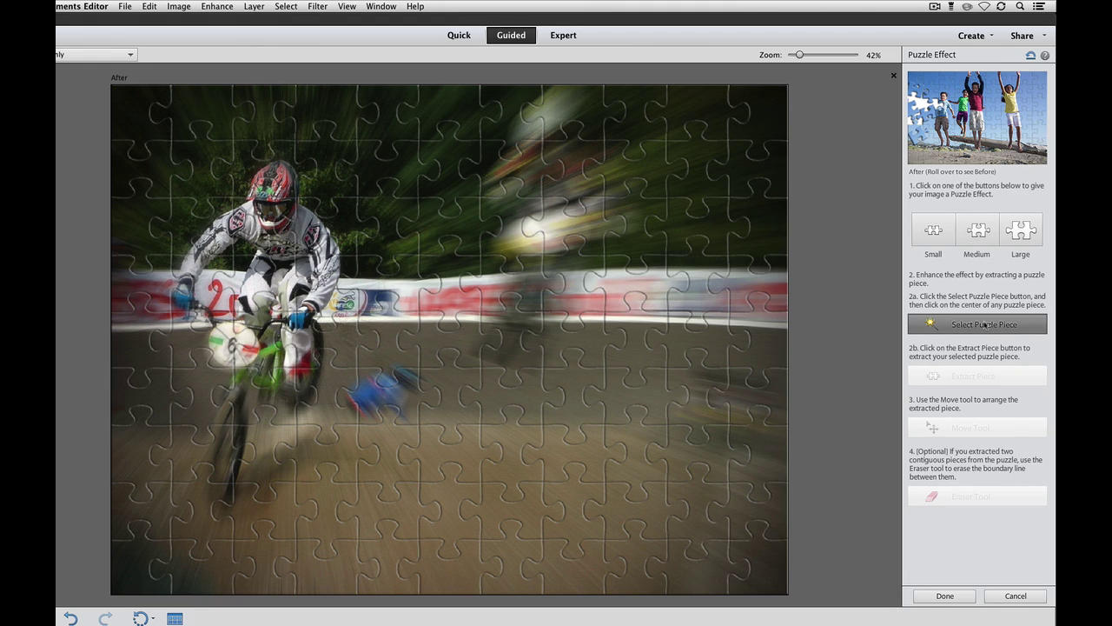
Step: Select puzzle pieces on the second rider and lower dirt, and extract them
{"action": "left_click", "coordinate": [640, 210]}
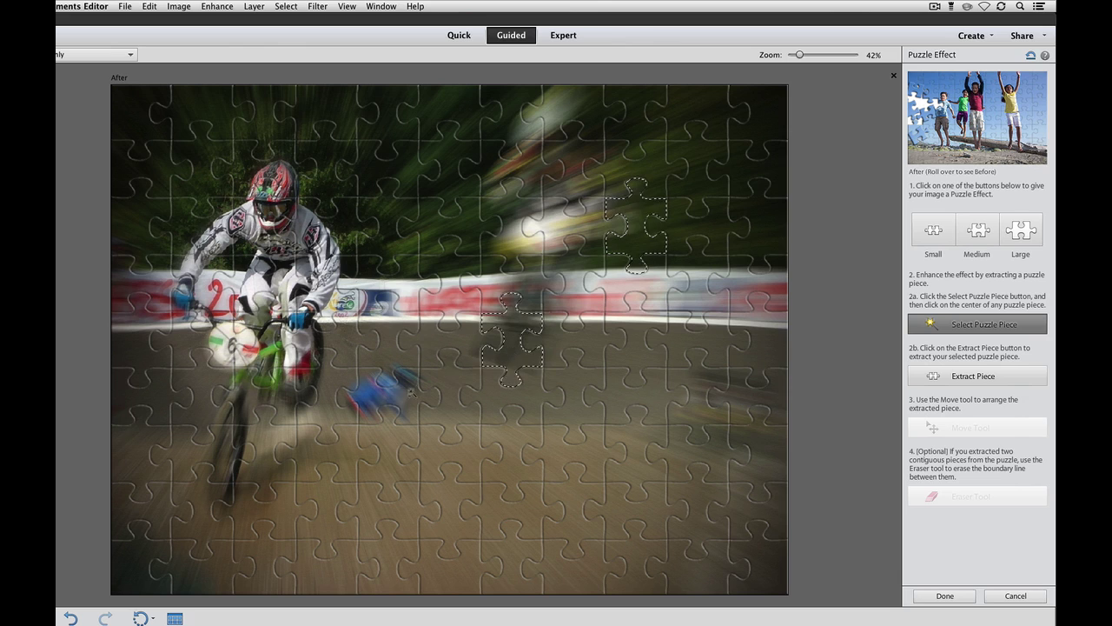
{"action": "left_click", "coordinate": [327, 452]}
{"action": "left_click", "coordinate": [1007, 375]}
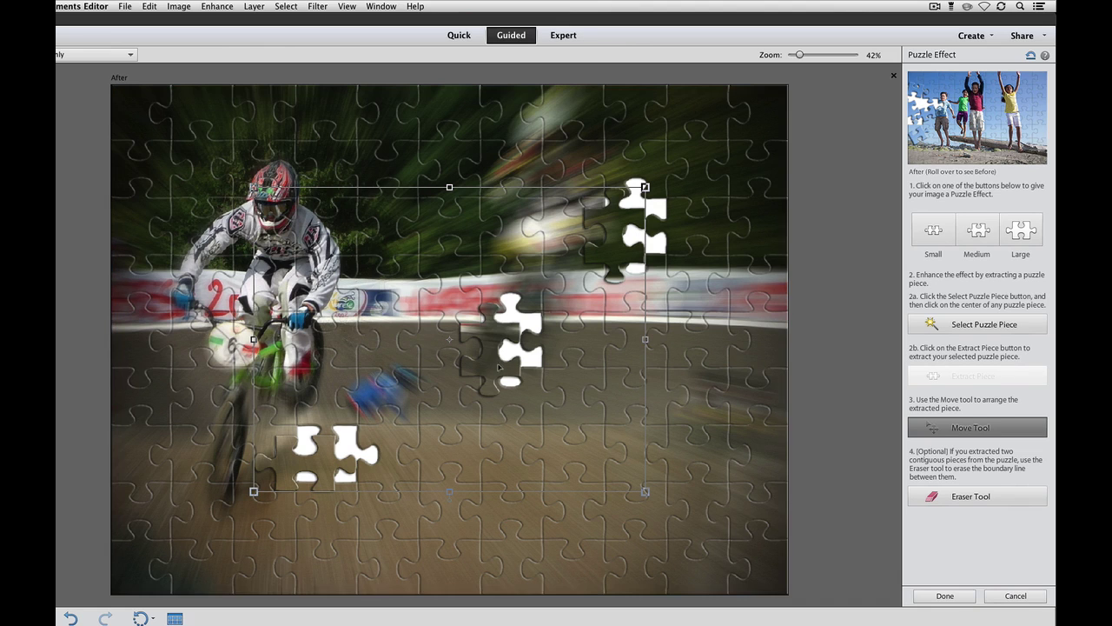
Step: Shift and tilt the extracted pieces counter-clockwise, then commit the transform
{"action": "left_click_drag", "start_coordinate": [489, 364], "coordinate": [599, 358]}
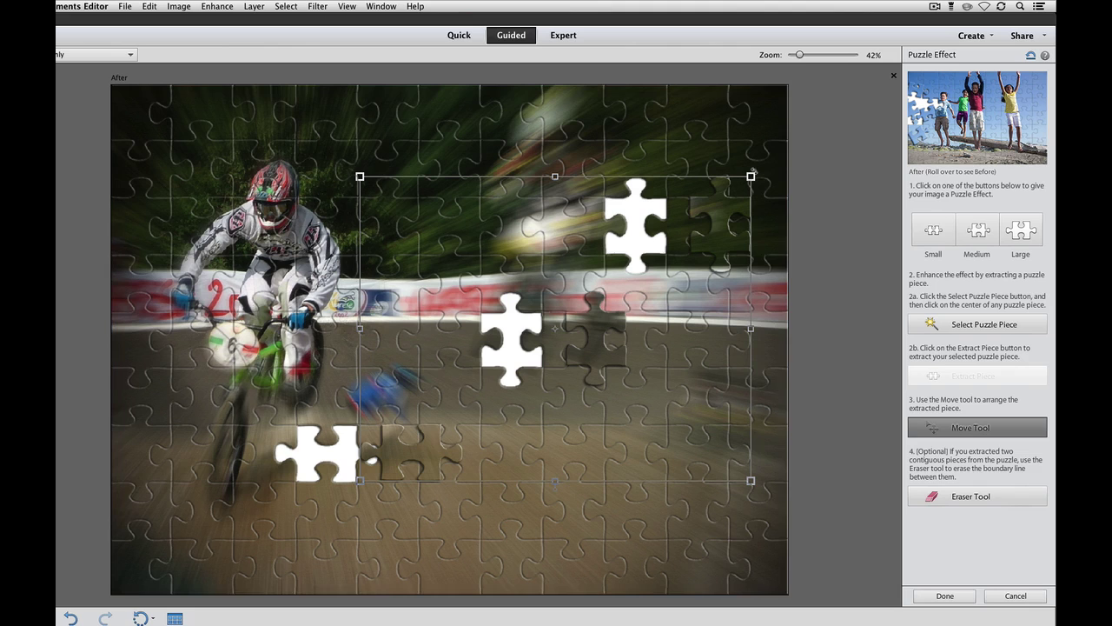
{"action": "left_click_drag", "start_coordinate": [754, 171], "coordinate": [615, 110]}
{"action": "left_click_drag", "start_coordinate": [586, 202], "coordinate": [518, 193]}
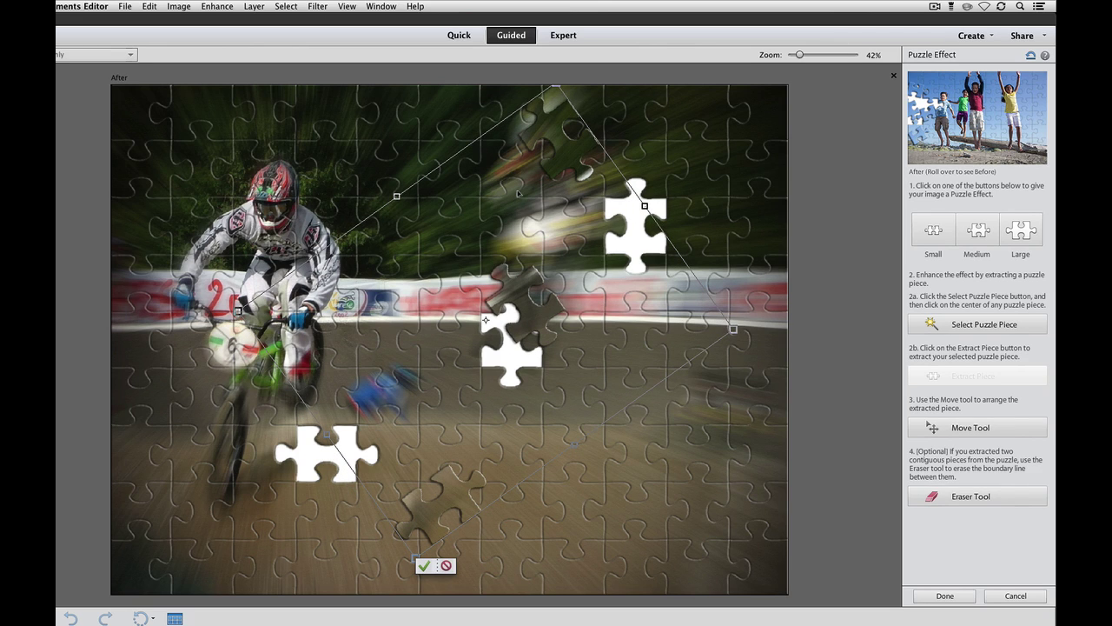
{"action": "key", "text": "Return"}
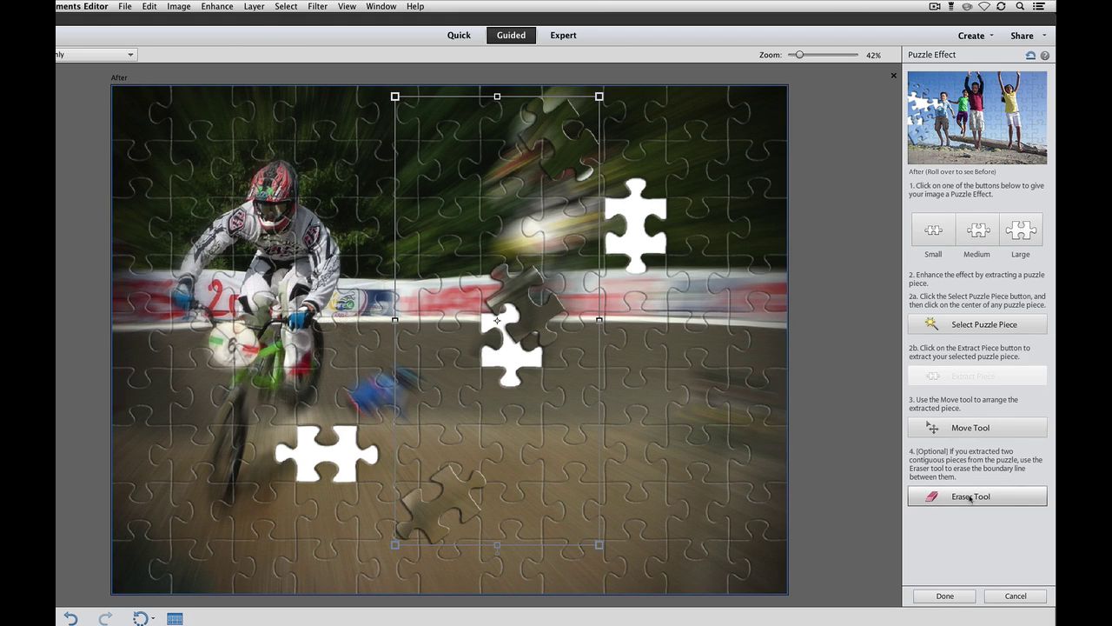
Step: Finish the puzzle, then level the seascape's horizon in Expert mode with autofilled edges
{"action": "left_click", "coordinate": [946, 596]}
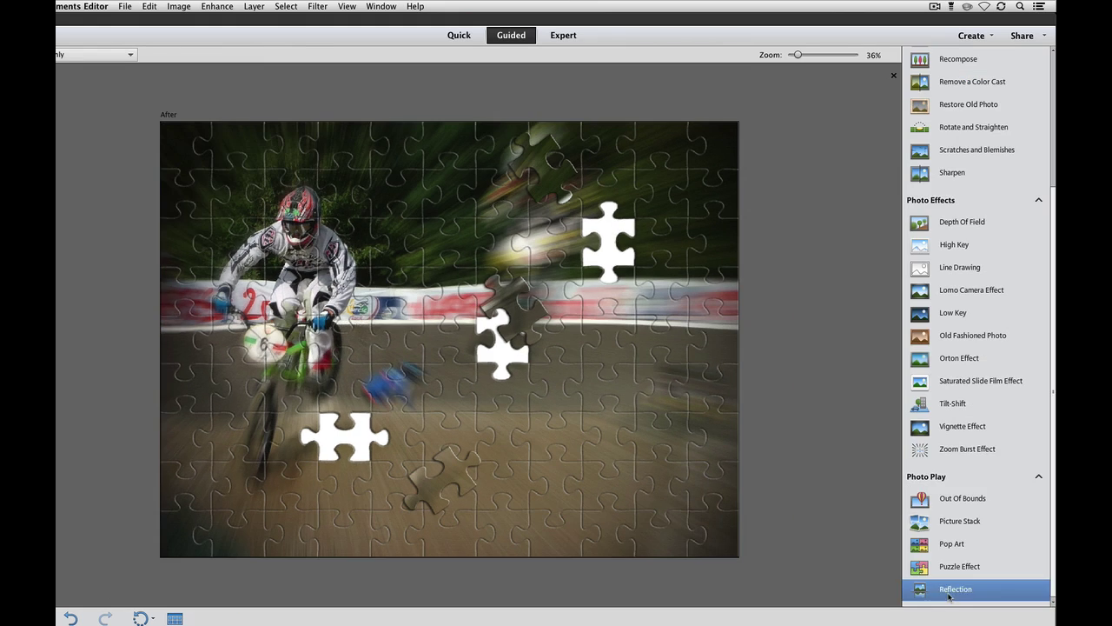
{"action": "left_click", "coordinate": [565, 36]}
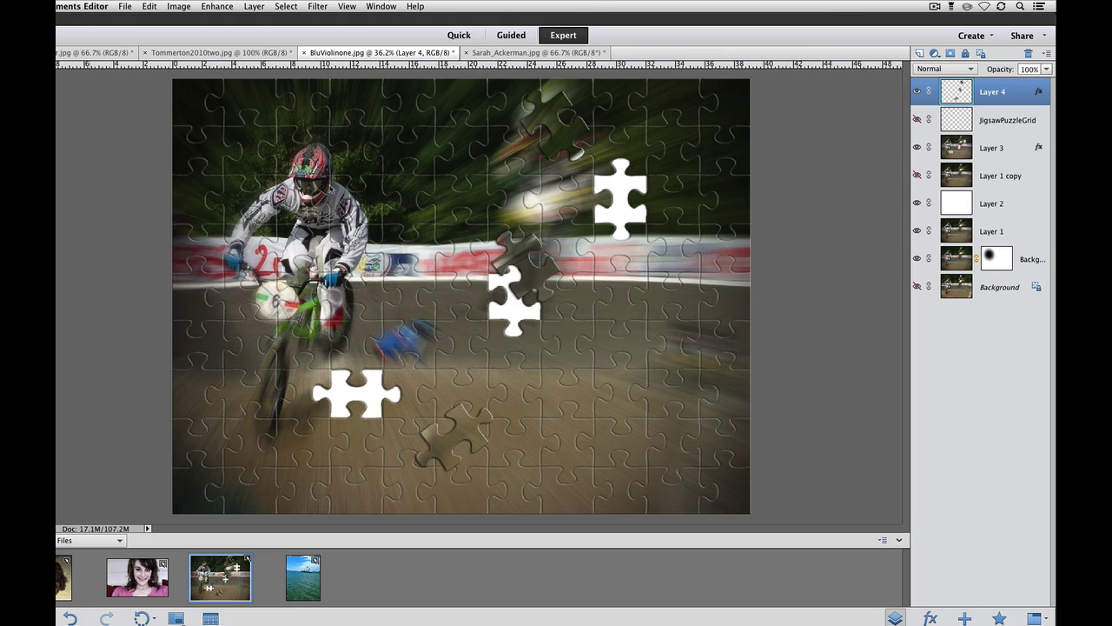
{"action": "left_click", "coordinate": [497, 53]}
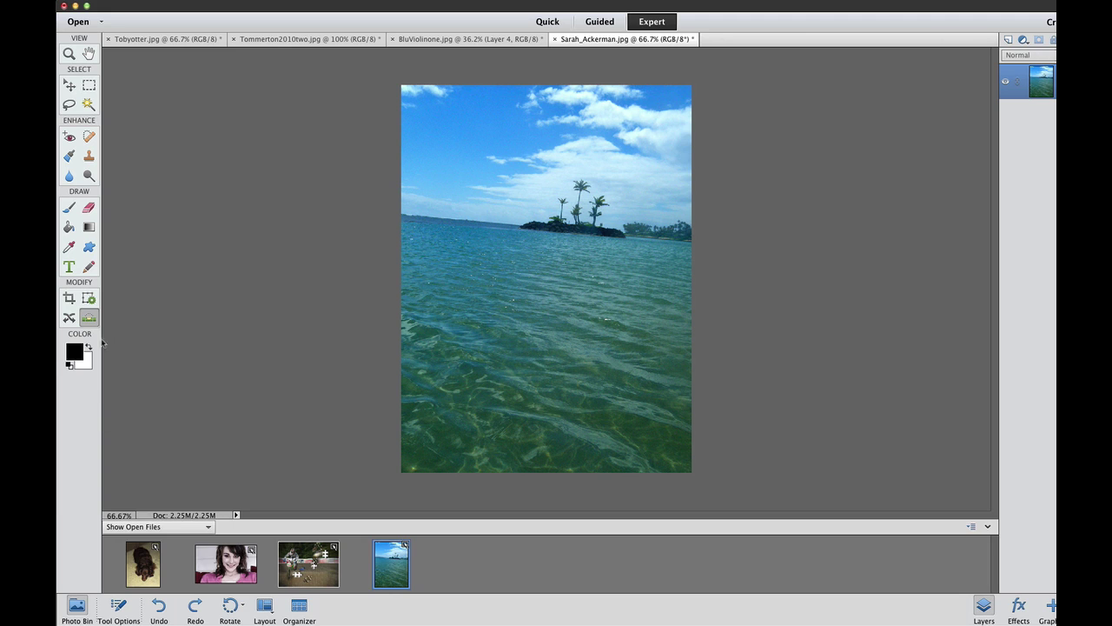
{"action": "left_click", "coordinate": [89, 318]}
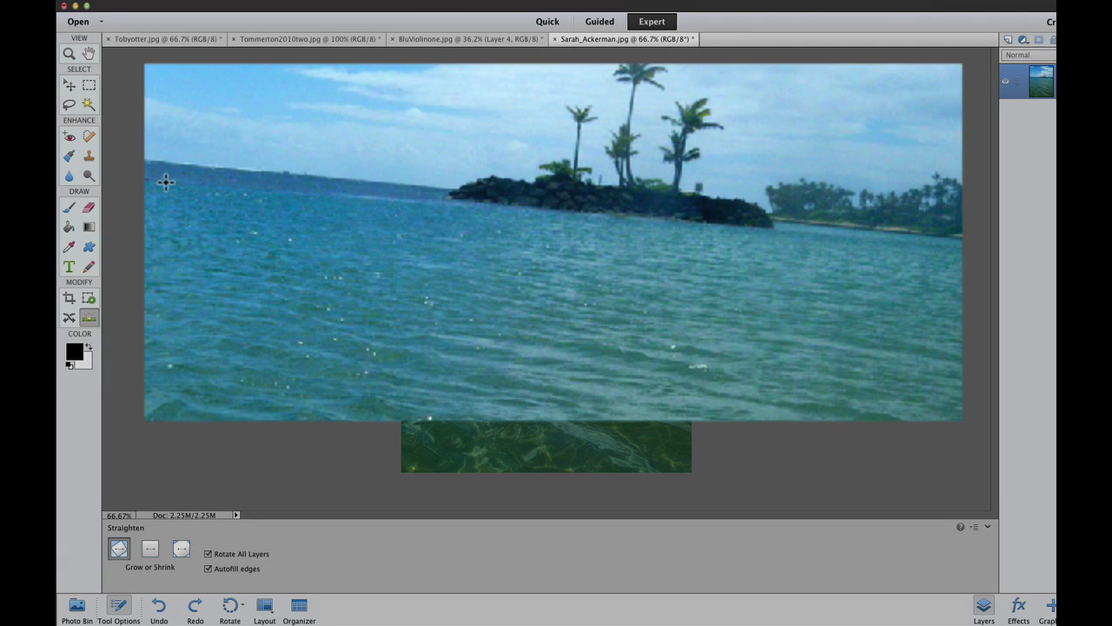
{"action": "left_click_drag", "start_coordinate": [427, 221], "coordinate": [913, 242]}
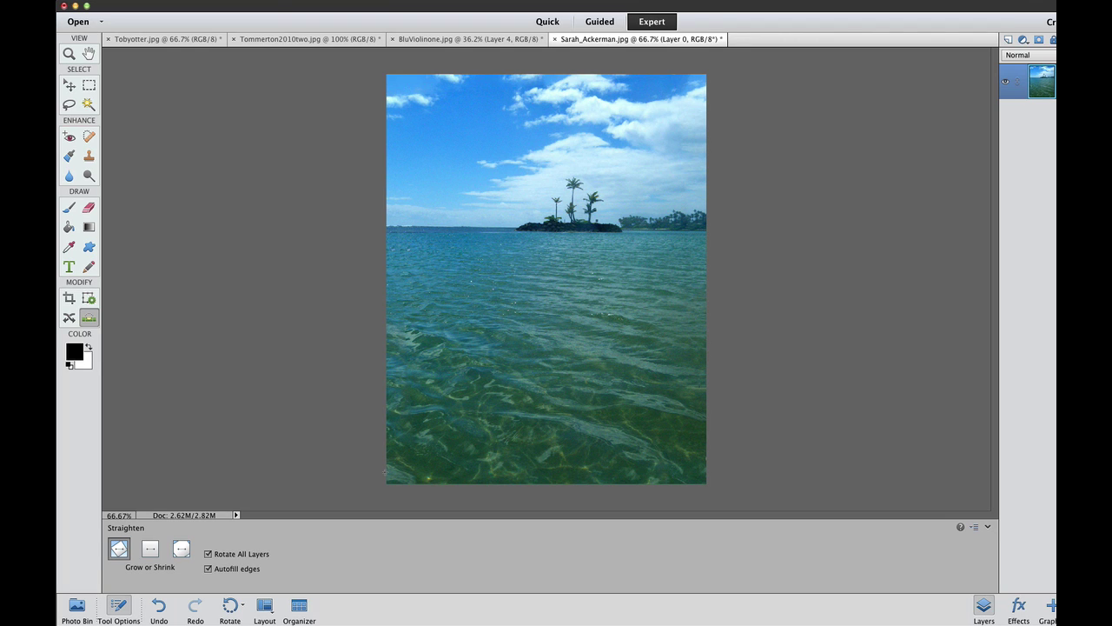
{"action": "left_click", "coordinate": [1016, 2]}
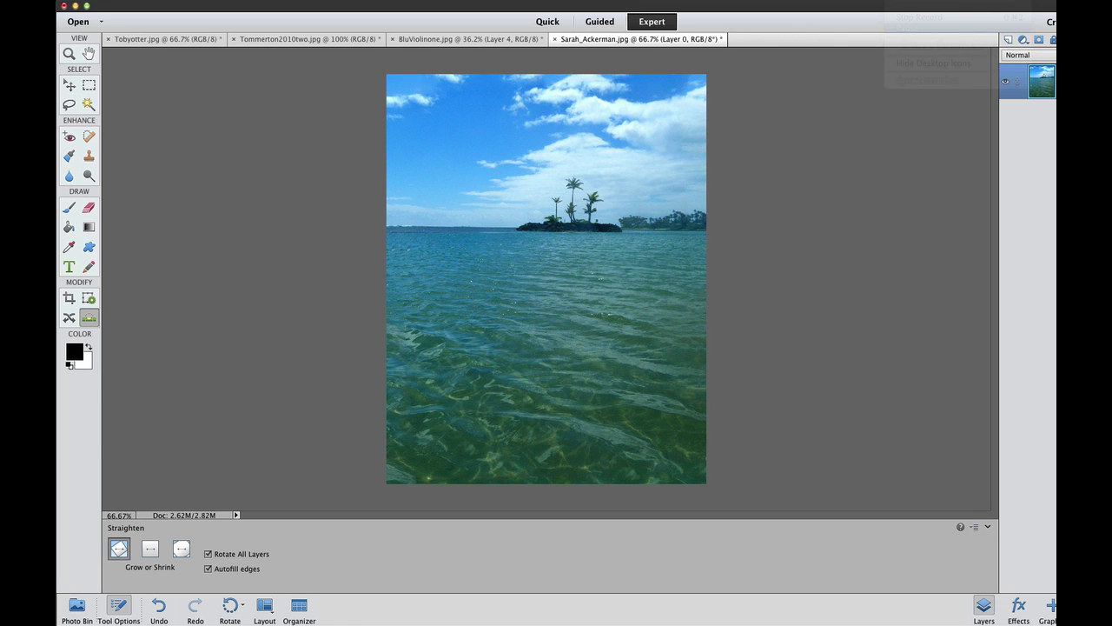
{"action": "left_click", "coordinate": [219, 6]}
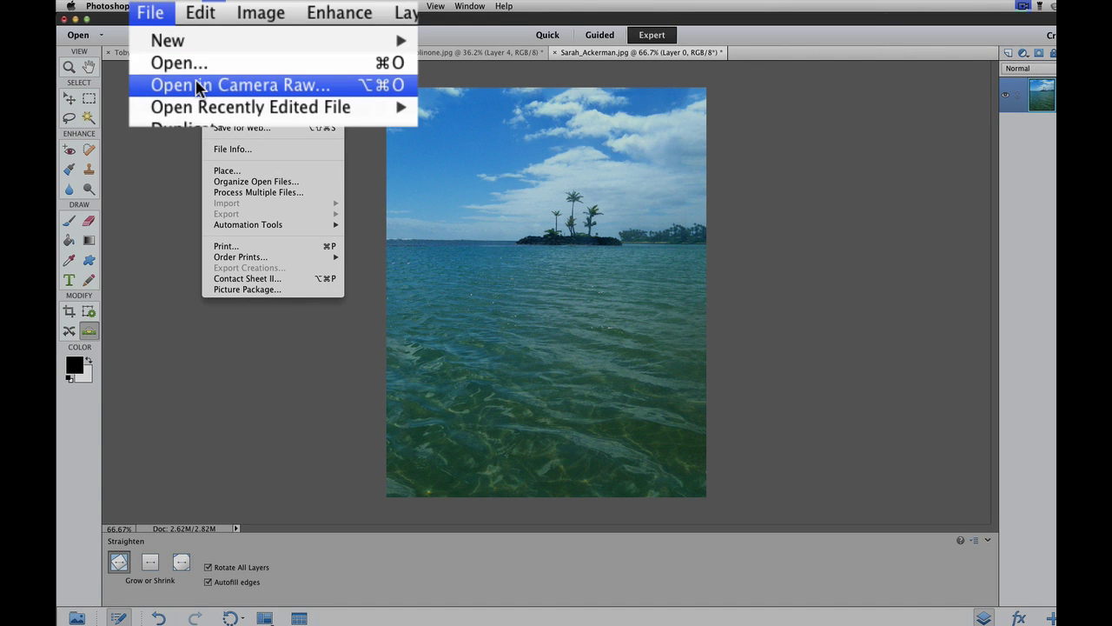
{"action": "left_click", "coordinate": [198, 85]}
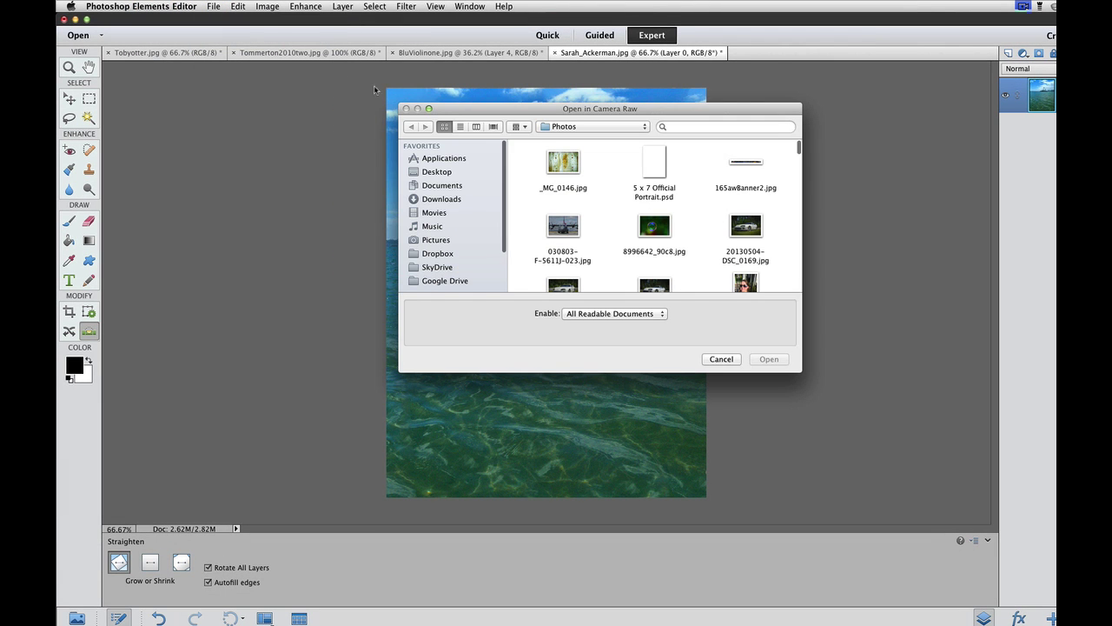
{"action": "left_click", "coordinate": [654, 228]}
{"action": "double_click", "coordinate": [654, 228]}
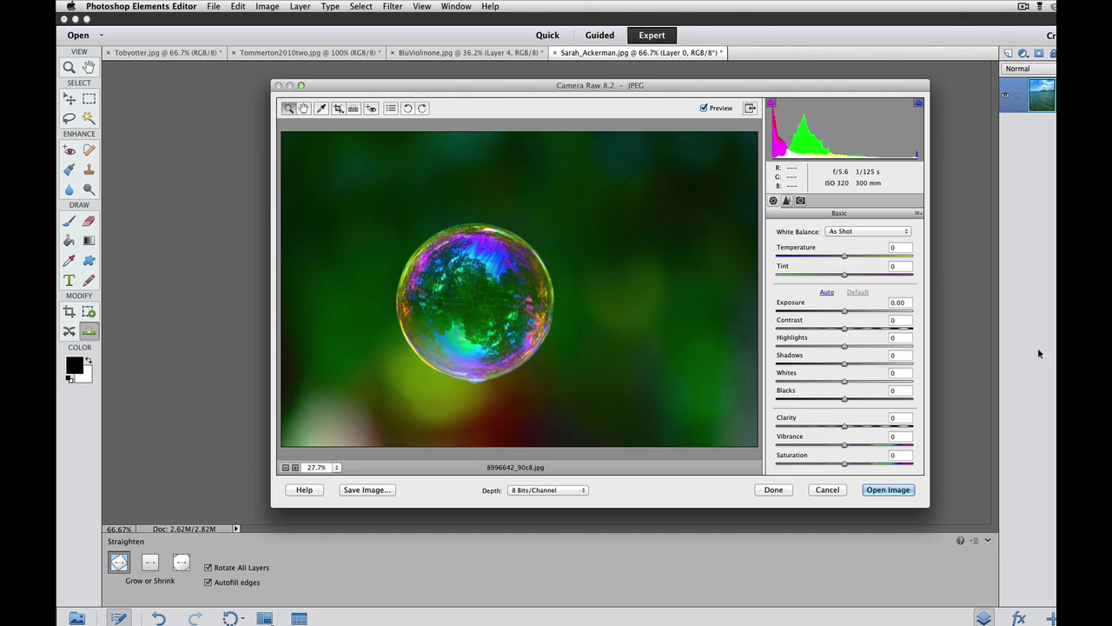
Step: Close Camera Raw without opening the photo, browse the Image menu, then list the Share destinations
{"action": "left_click", "coordinate": [829, 491]}
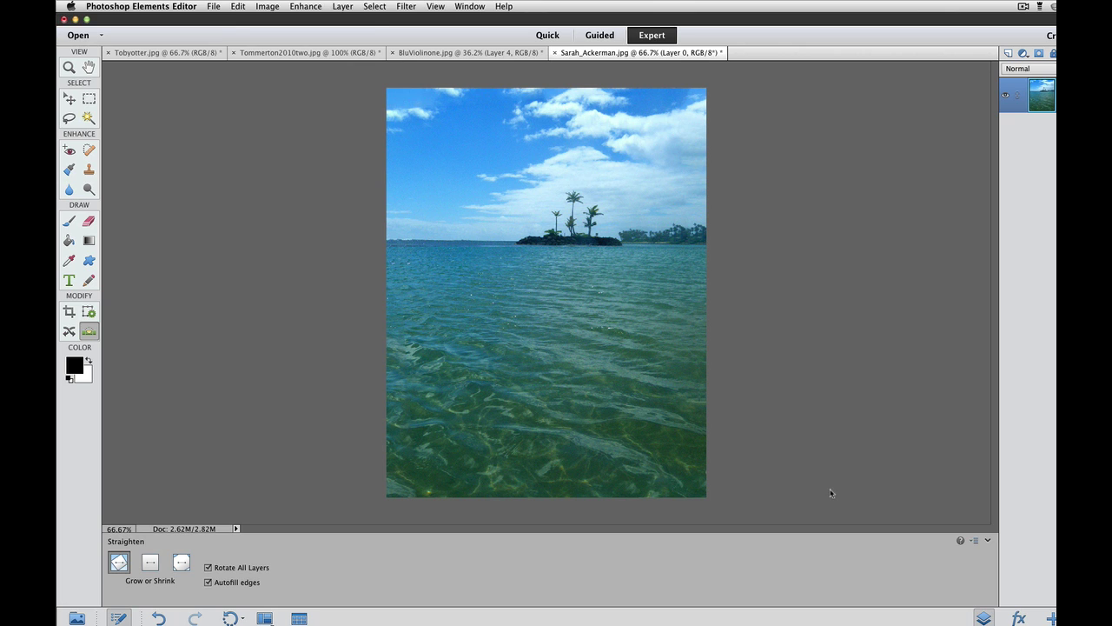
{"action": "left_click", "coordinate": [257, 5]}
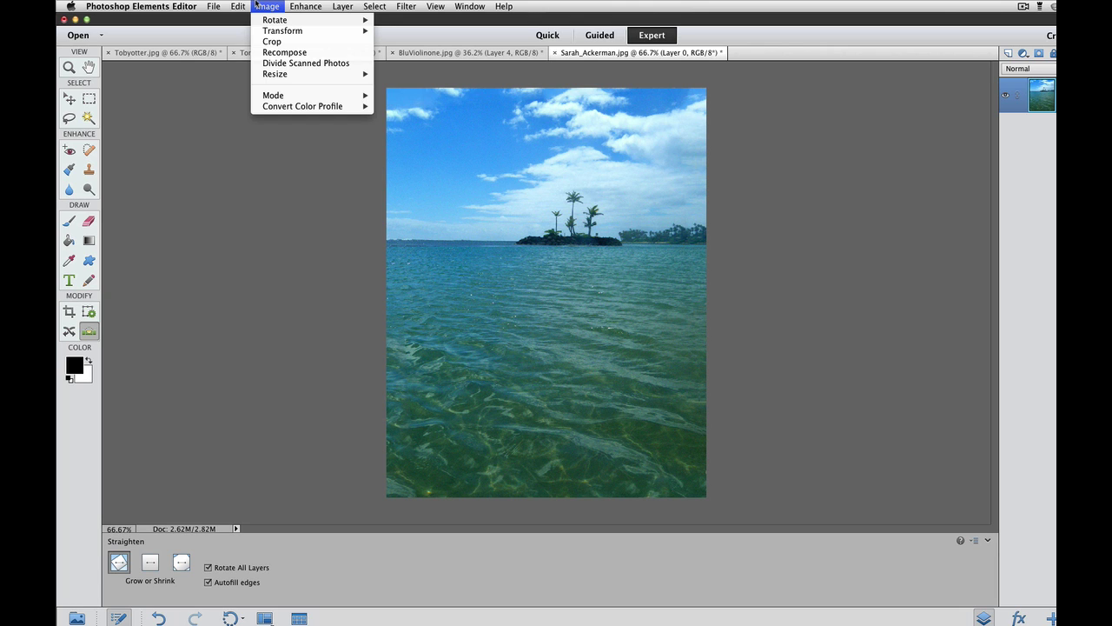
{"action": "left_click", "coordinate": [859, 142]}
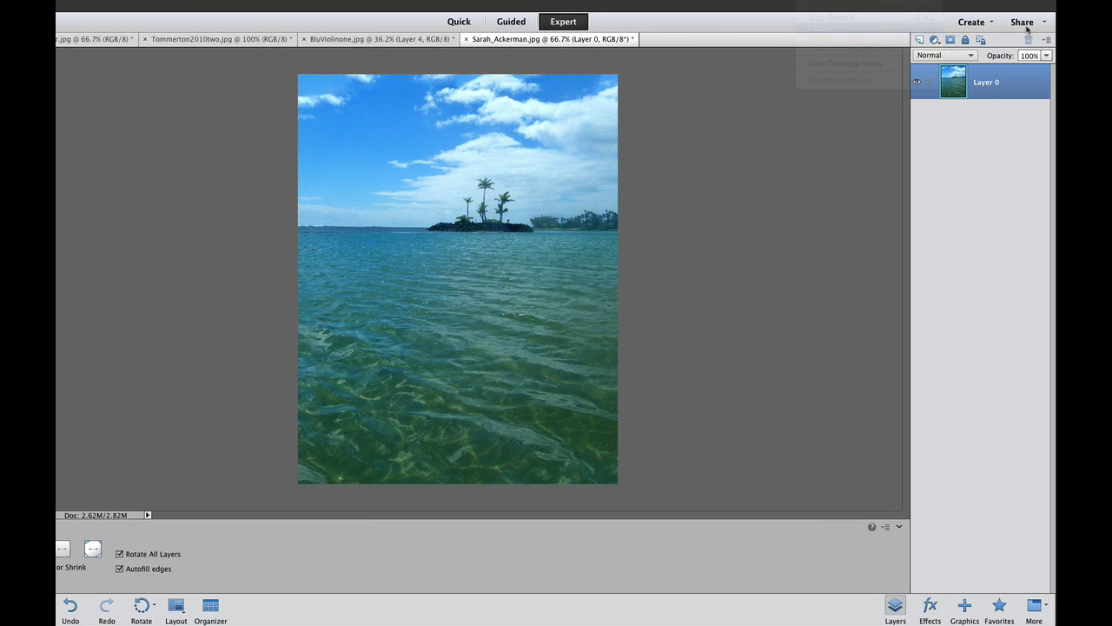
{"action": "left_click", "coordinate": [1026, 26]}
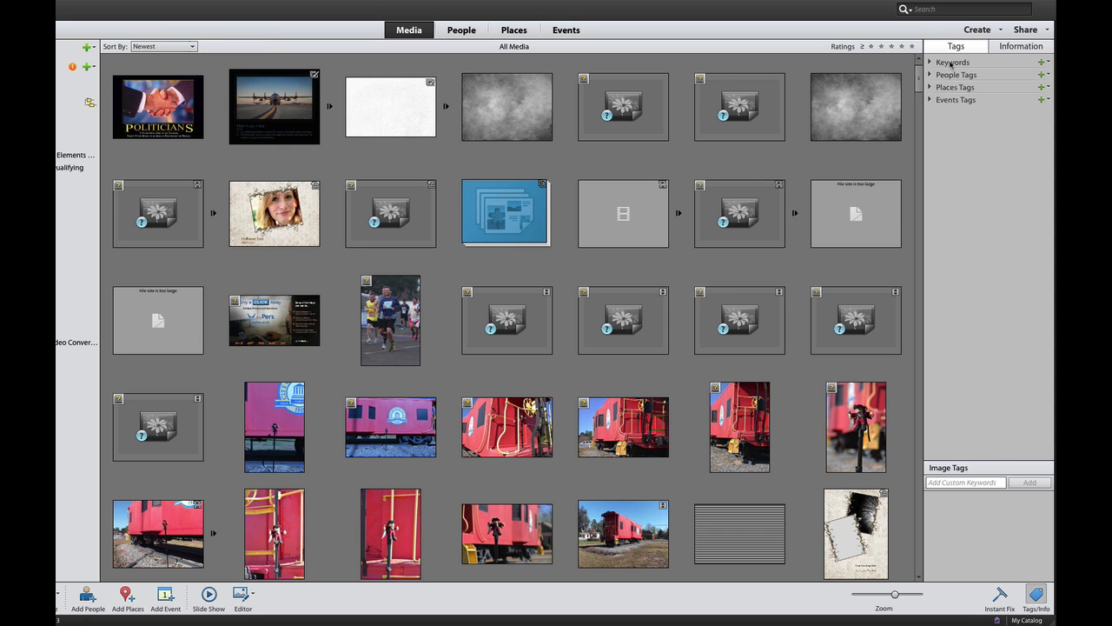
Step: Switch to the Organizer's All Media catalog and bring up the View menu's Sort By options
{"action": "mouse_move", "coordinate": [473, 5]}
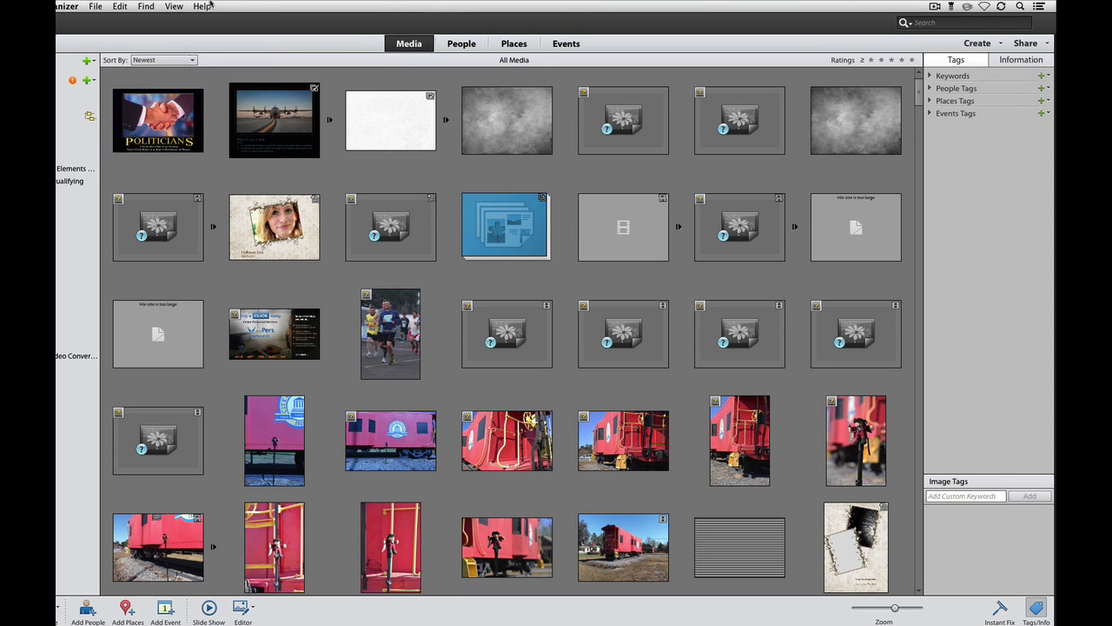
{"action": "mouse_move", "coordinate": [173, 7]}
{"action": "mouse_move", "coordinate": [188, 56]}
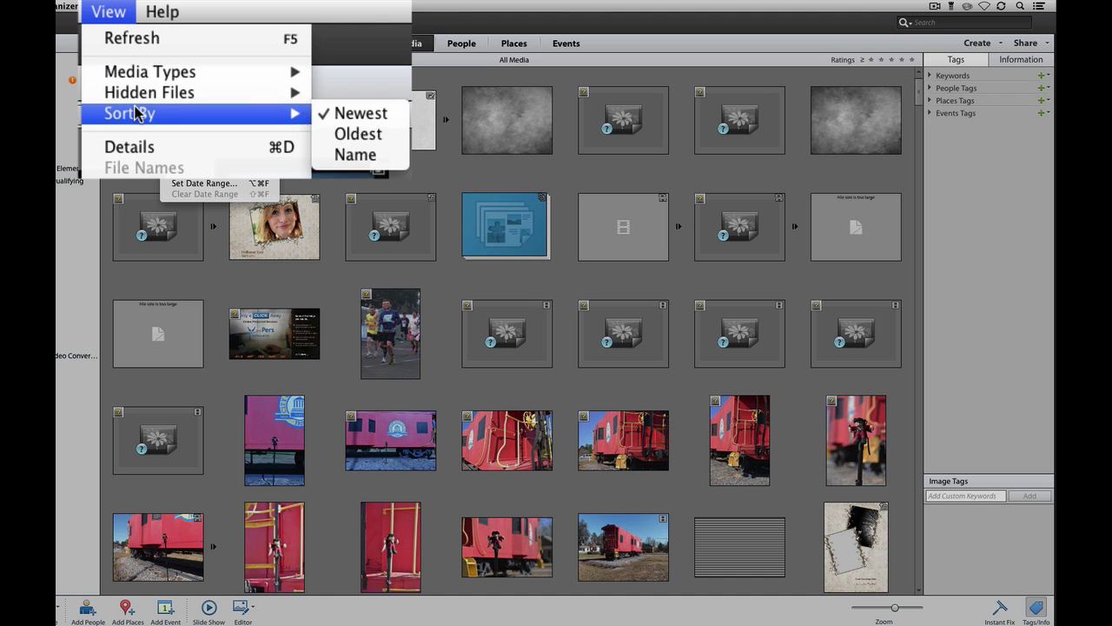